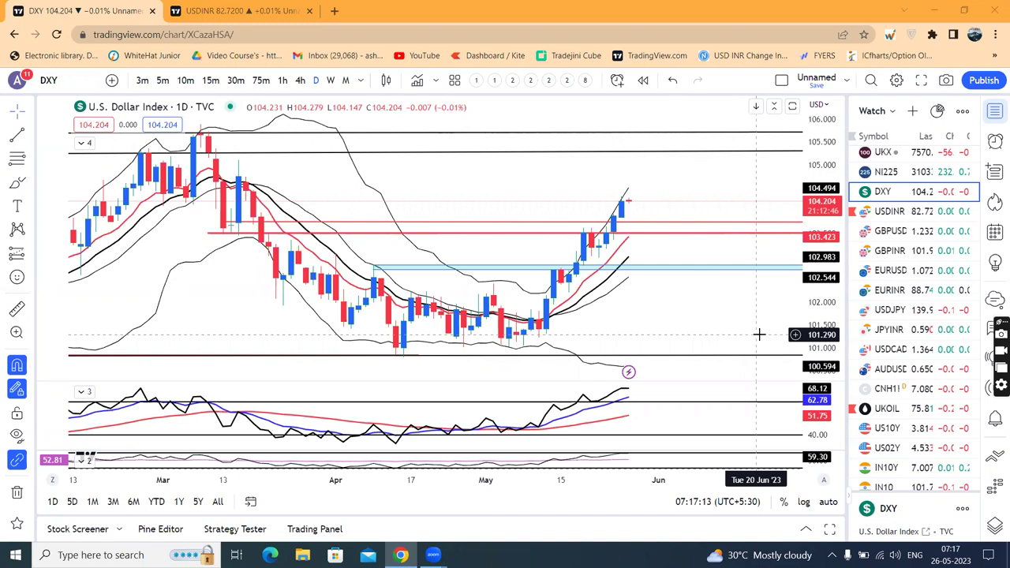
Zoom the DXY chart, heighten and compress its indicator pane, then load USDINR.
scroll(706, 300, down, 1)
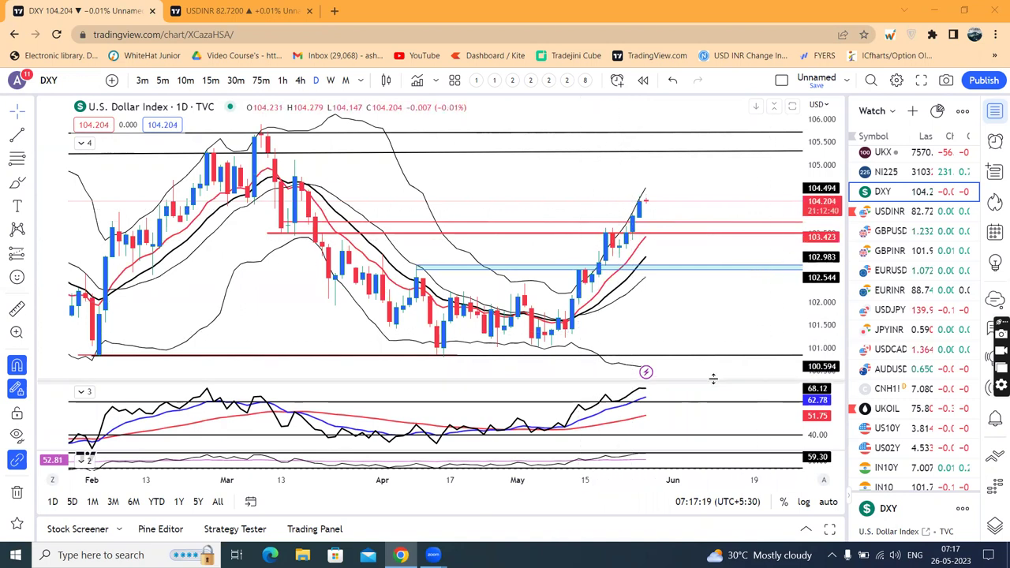
drag(671, 382, 672, 368)
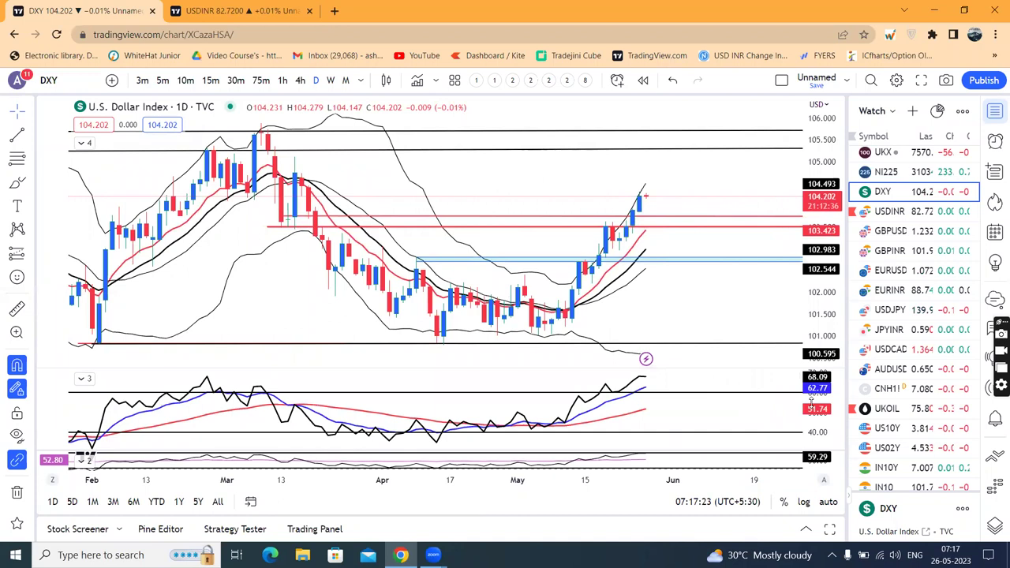
drag(812, 396, 811, 412)
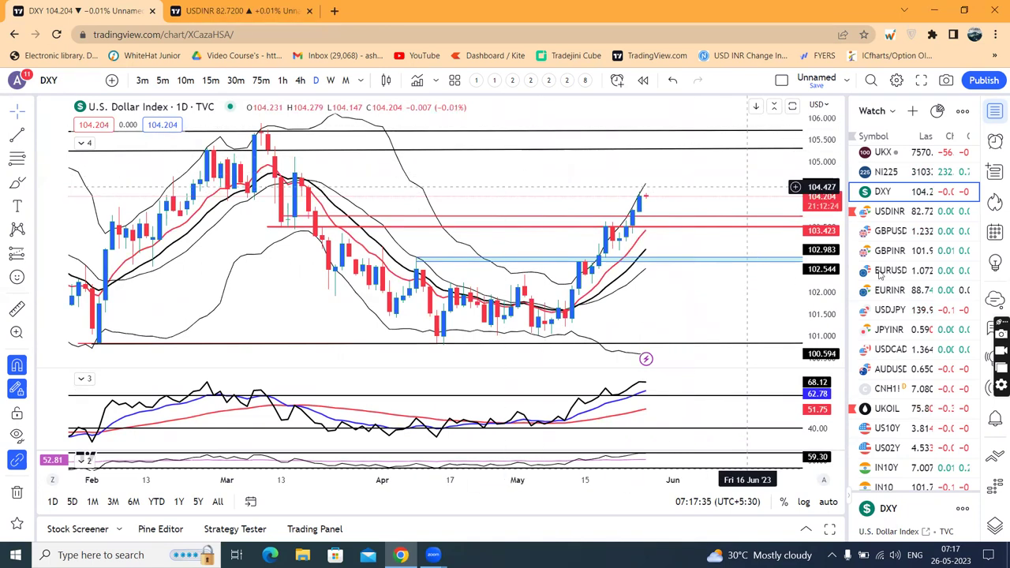
click(900, 212)
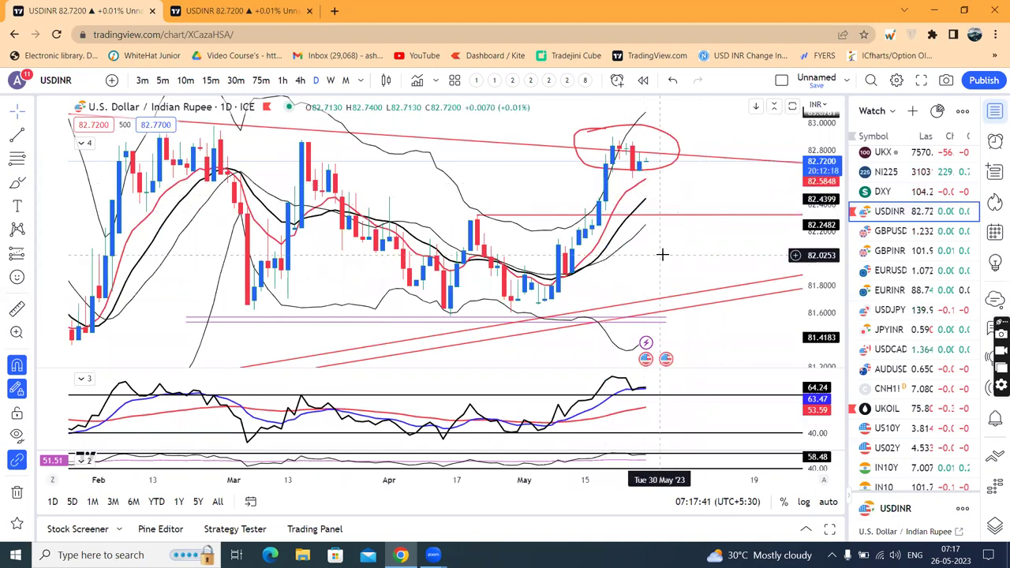
Draw a parallel channel enclosing the latest USDINR candles.
click(30, 137)
click(95, 398)
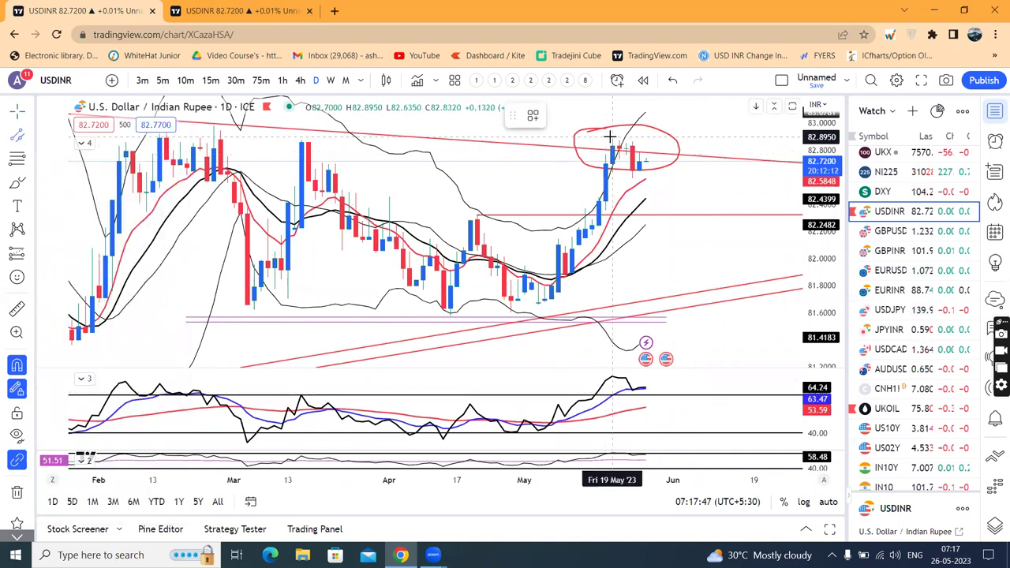
click(610, 136)
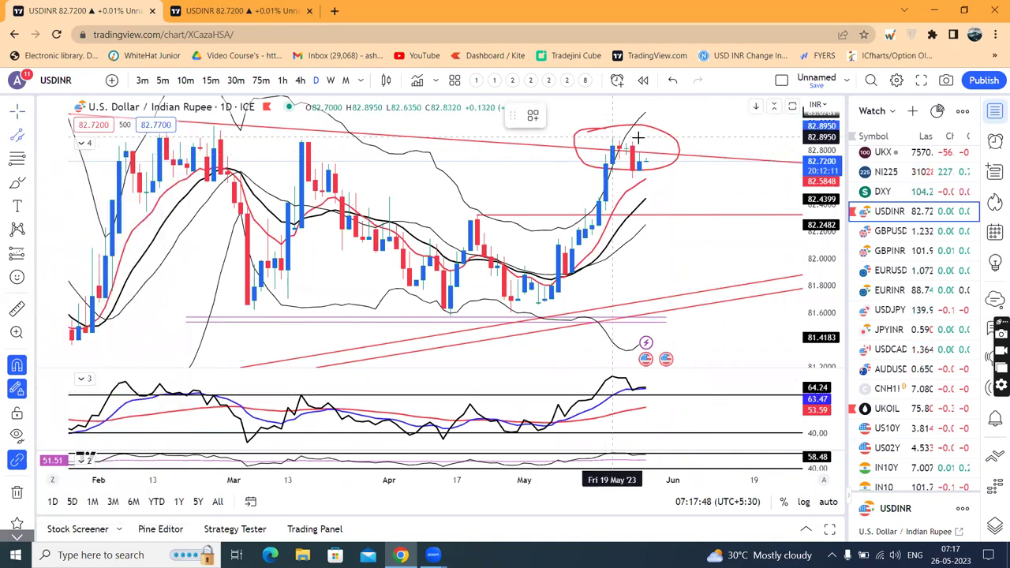
click(706, 137)
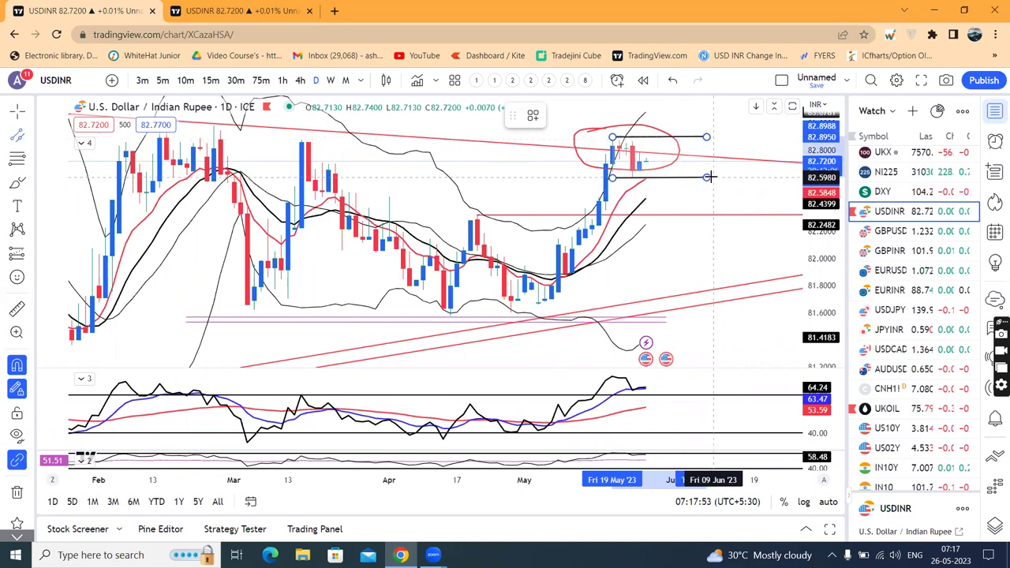
click(707, 177)
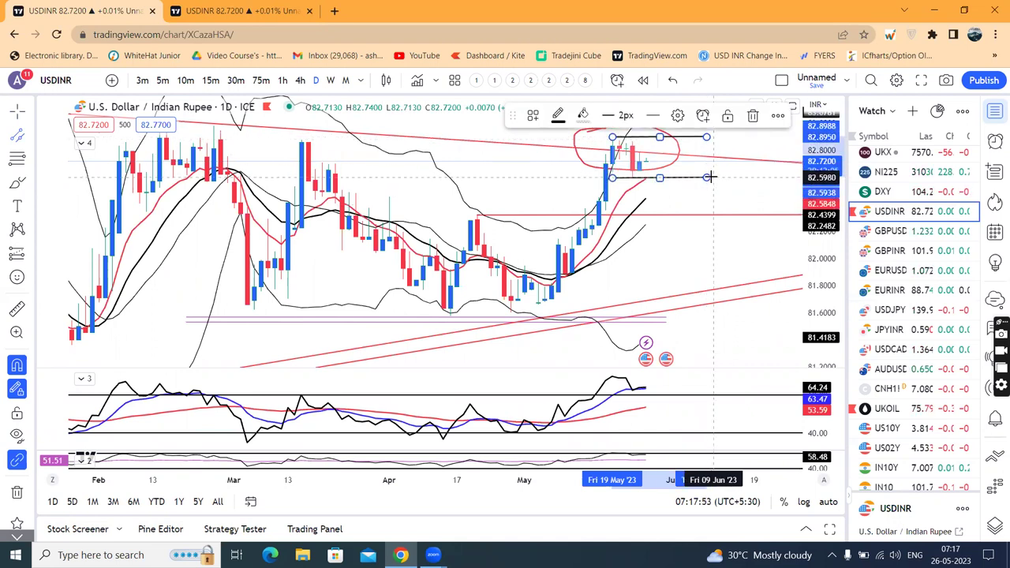
click(694, 266)
Zoom out and widen the price scale, then bring up the weekly USDINR chart.
scroll(694, 265, down, 1)
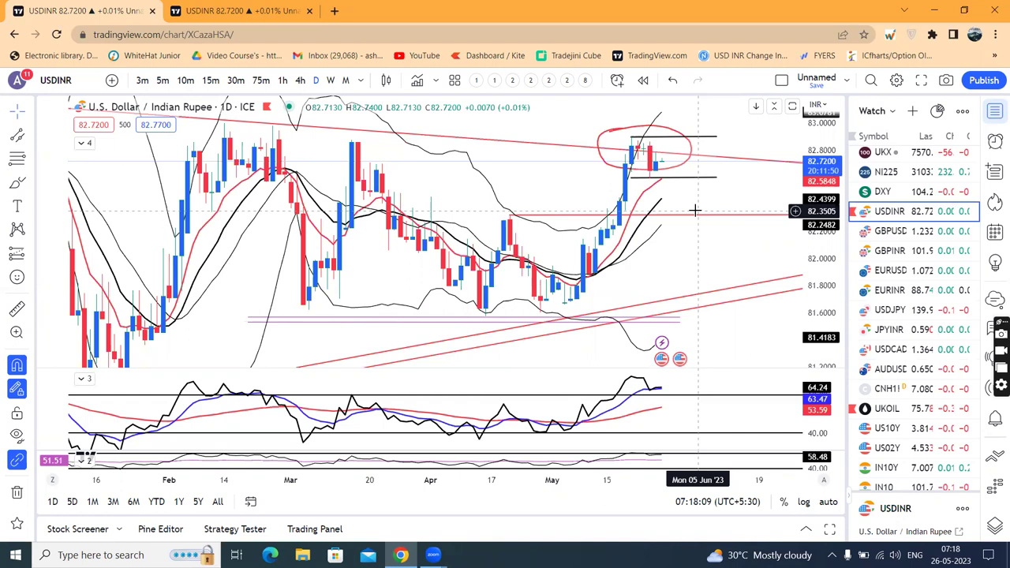
scroll(694, 212, down, 1)
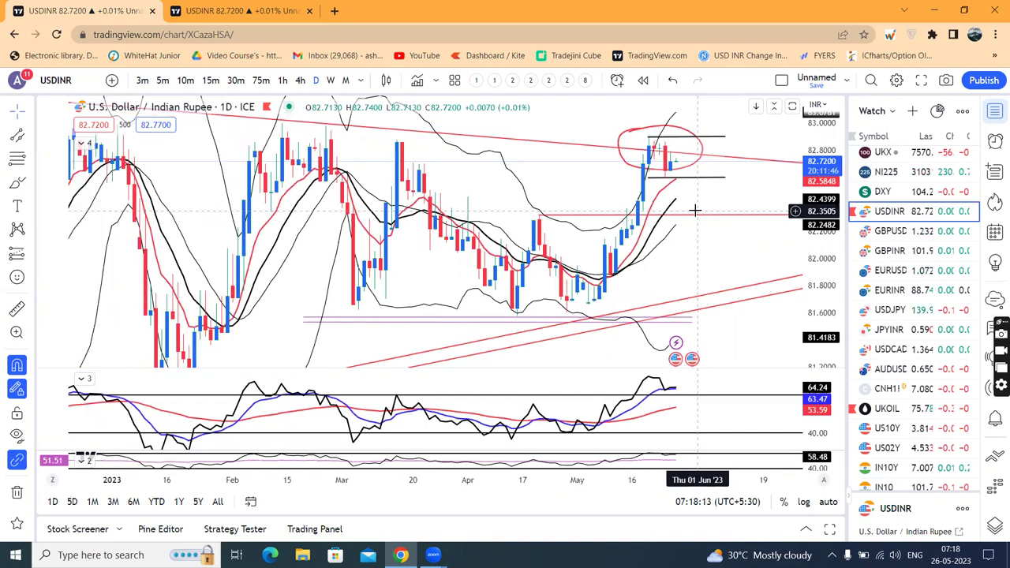
drag(820, 218, 823, 225)
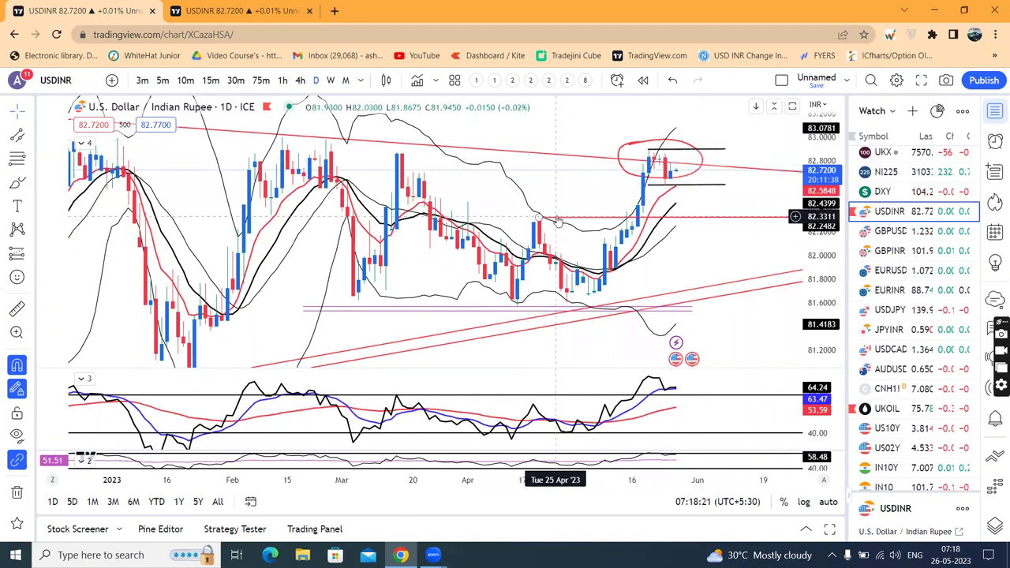
click(194, 12)
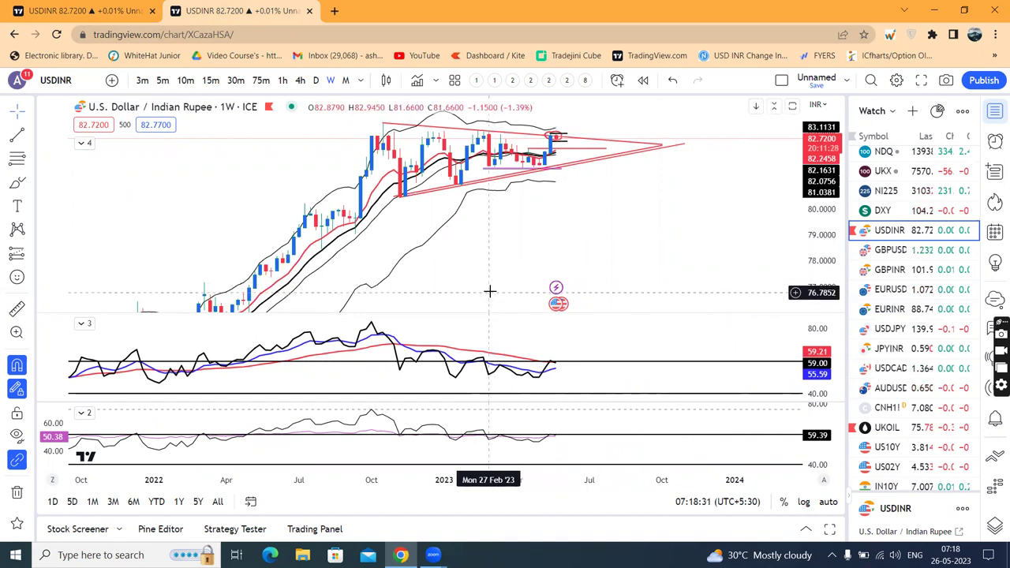
Zoom and pan the weekly chart to see the triangle's apex near October 2023, then return to daily.
drag(685, 201, 650, 205)
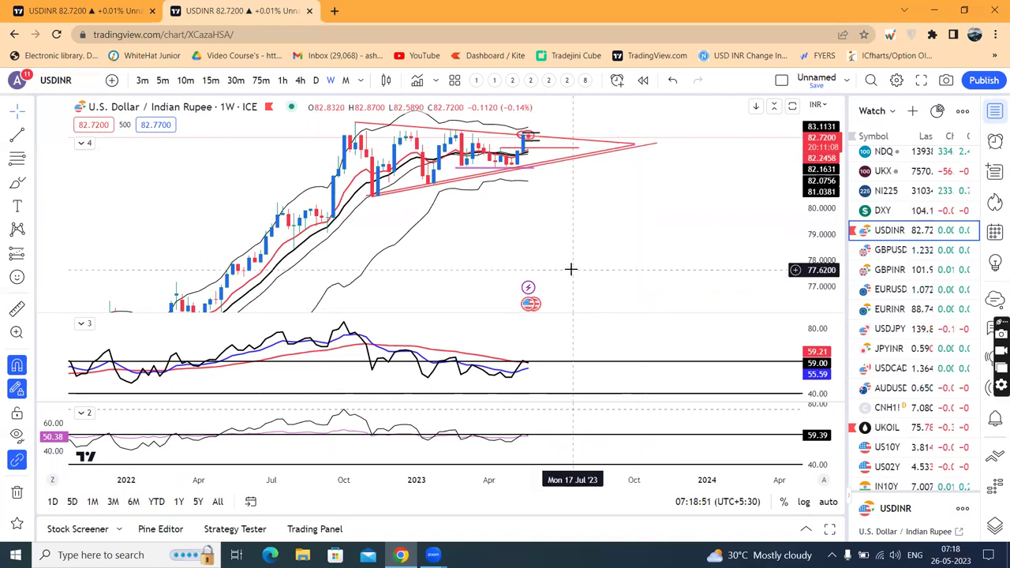
scroll(571, 269, down, 1)
scroll(592, 241, down, 1)
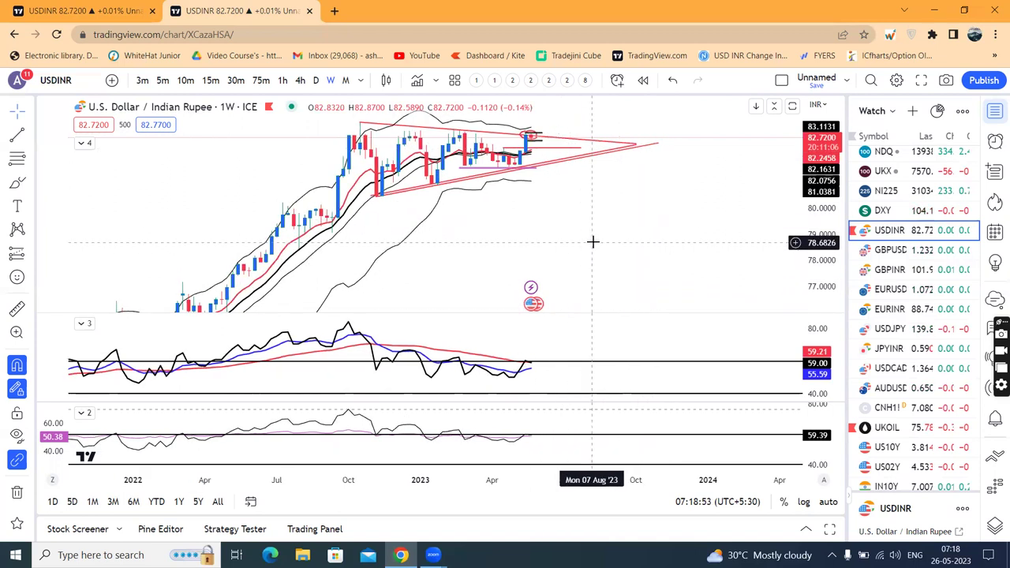
drag(584, 210, 586, 239)
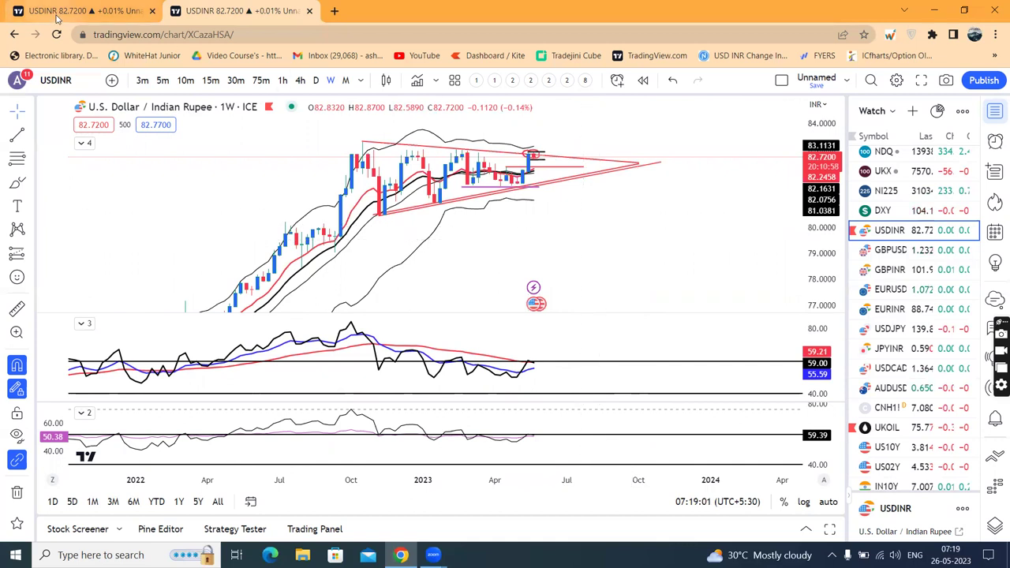
click(79, 10)
View GBPUSD zoomed out to 1.17 with space on the right, then load GBPINR.
click(874, 233)
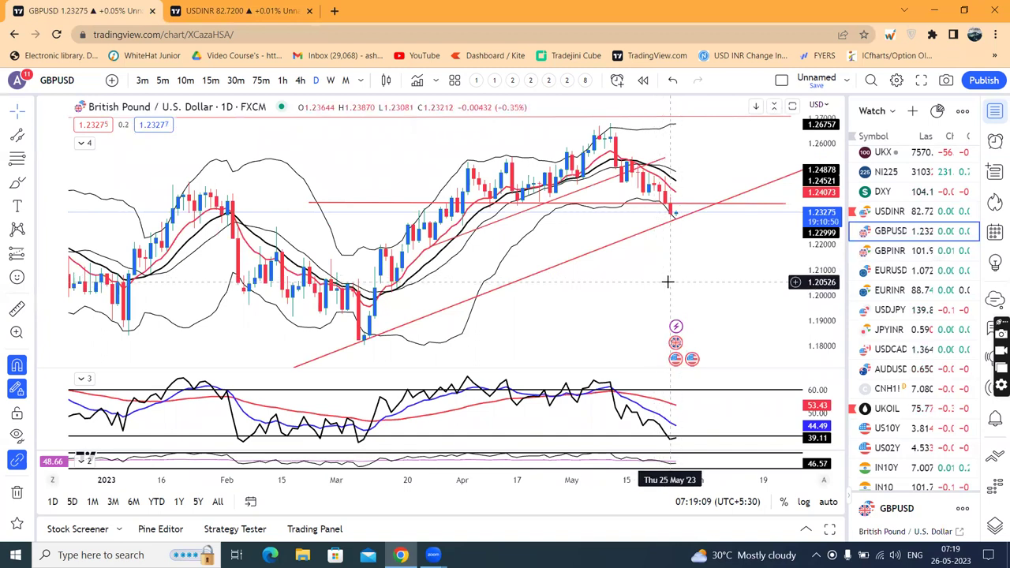
scroll(667, 281, down, 1)
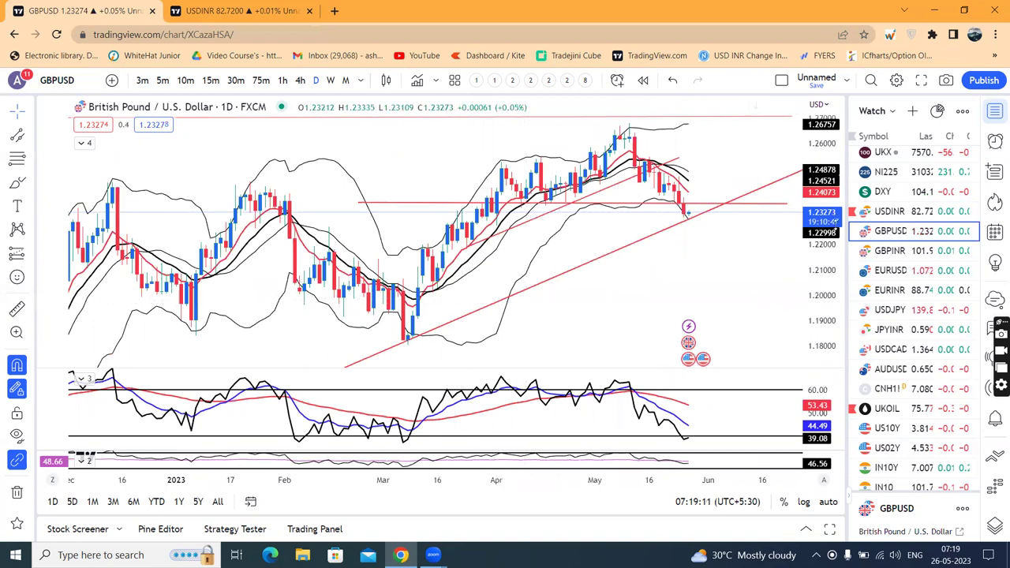
drag(819, 226, 824, 264)
drag(724, 259, 623, 251)
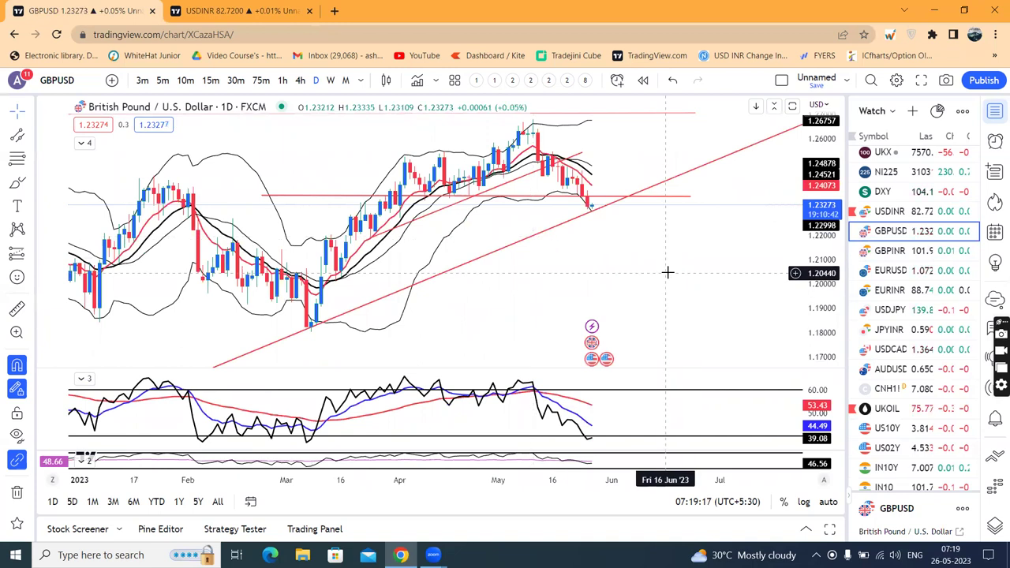
click(889, 251)
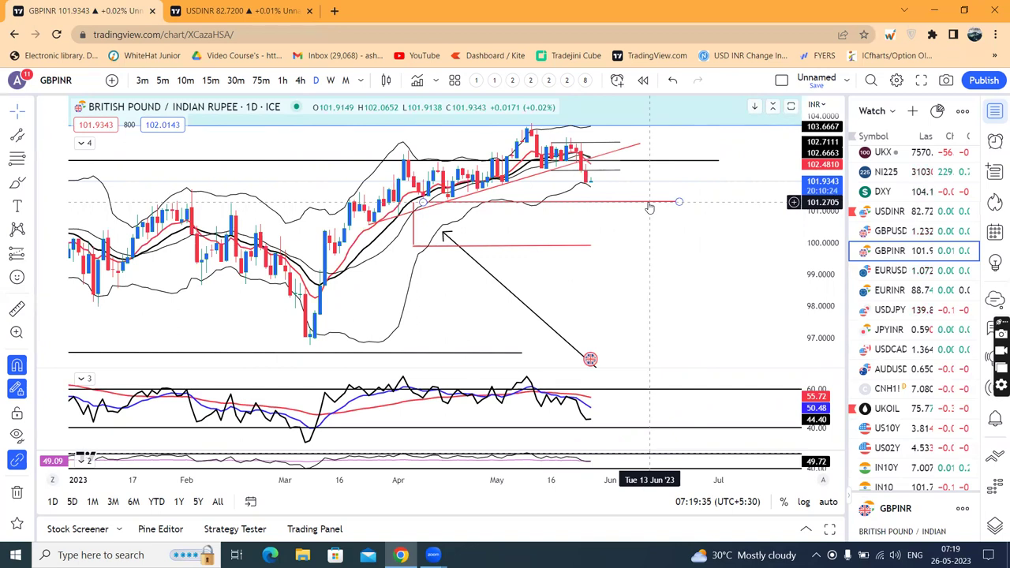
Switch from the GBPINR chart to the EURUSD daily chart.
click(872, 269)
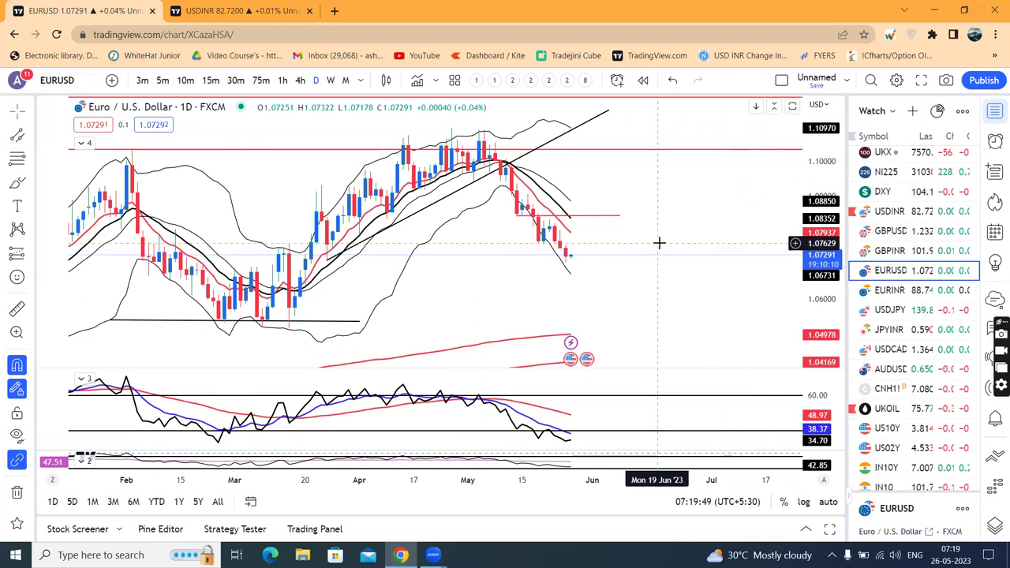
Zoom out EURUSD to see price near 1.0729 below its broken trendline, then load EURINR.
scroll(659, 243, down, 1)
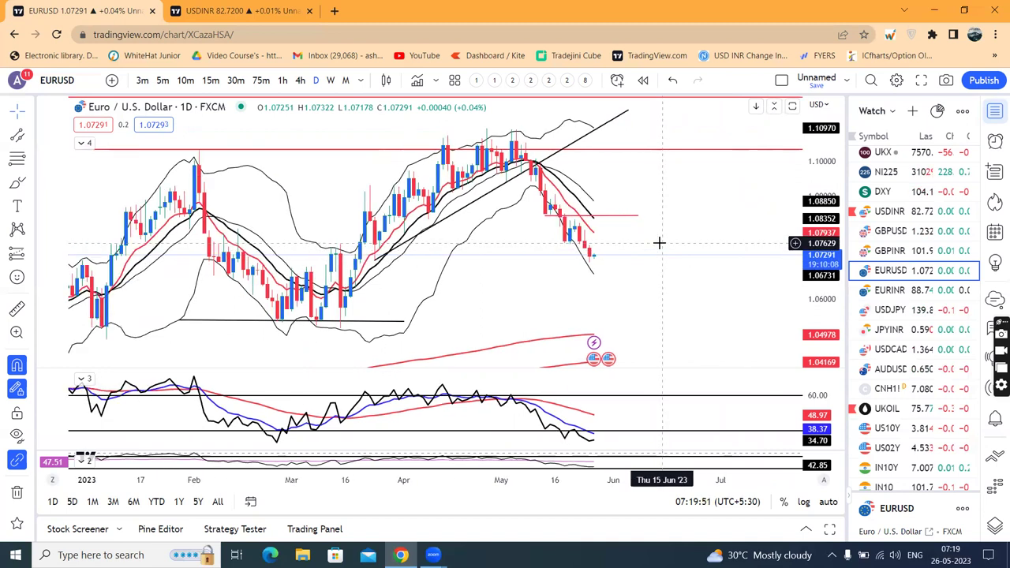
click(889, 291)
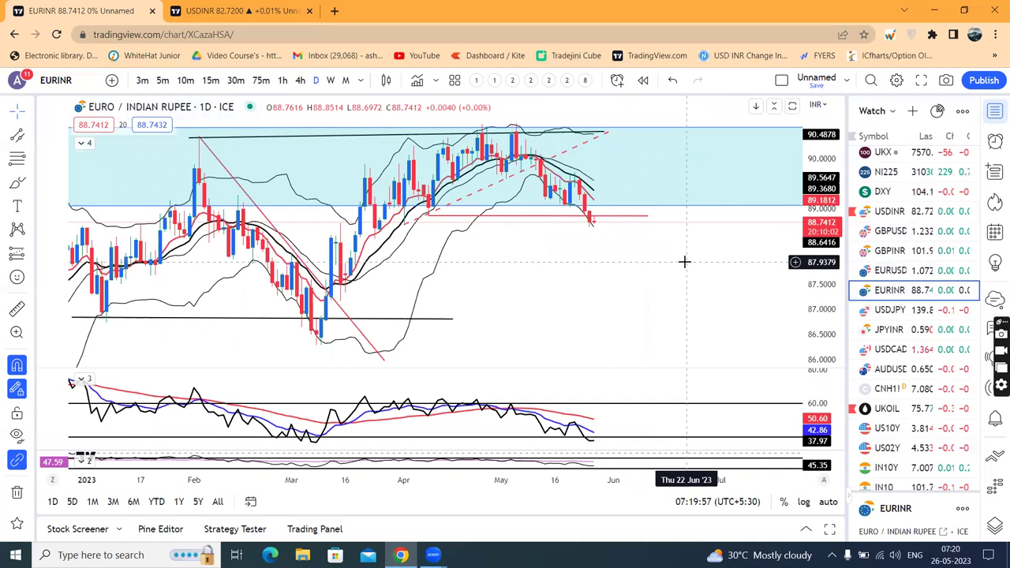
Inspect the USDJPY breakout with the price scale stretched, then load JPYINR.
click(896, 309)
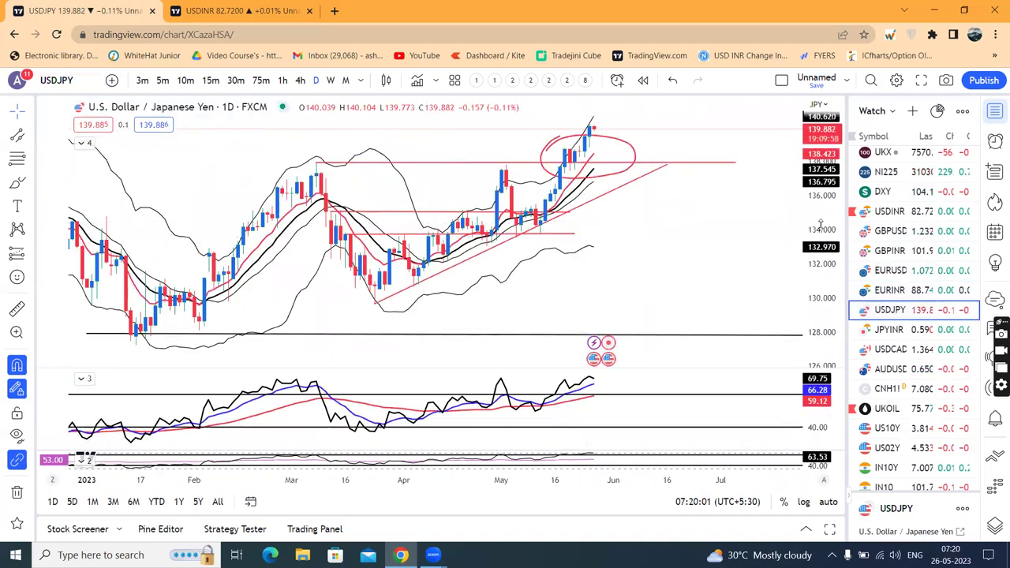
scroll(659, 264, up, 2)
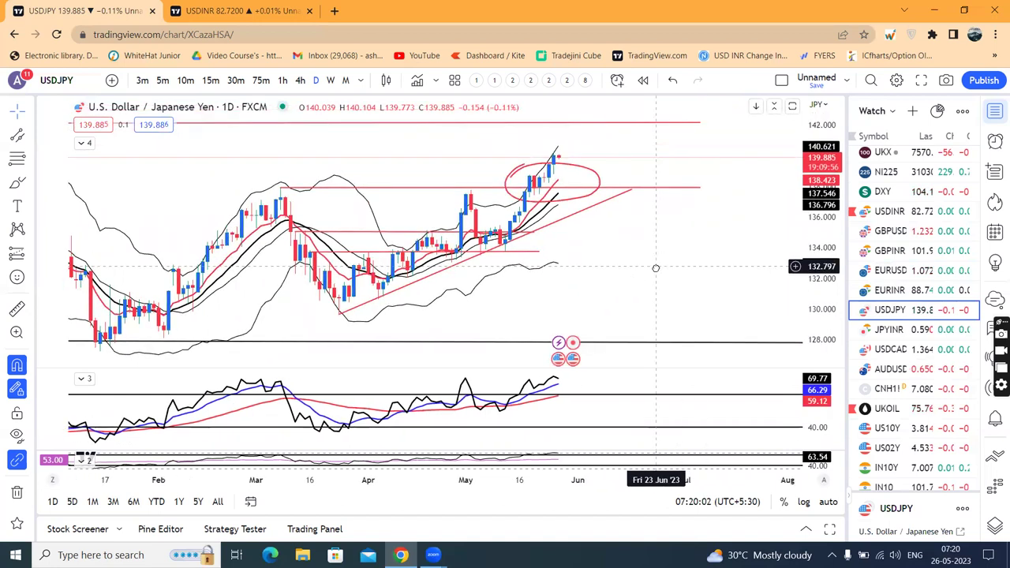
scroll(715, 240, up, 1)
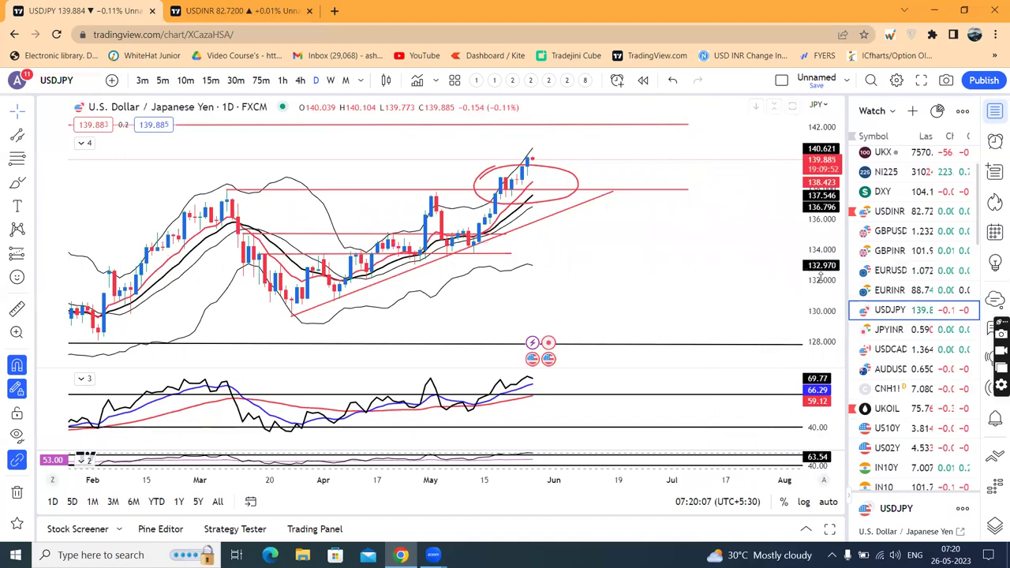
drag(822, 272, 822, 262)
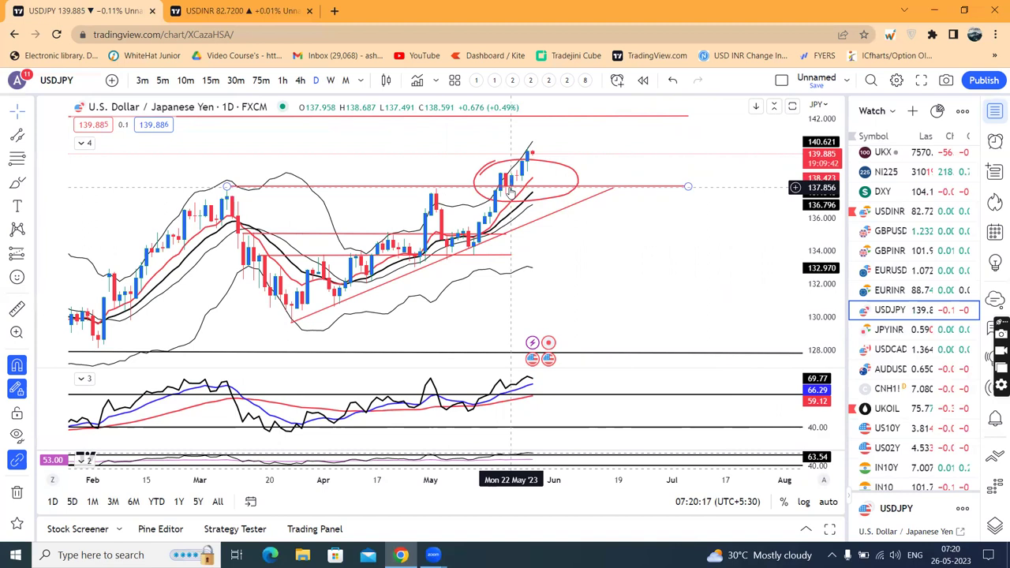
scroll(702, 197, down, 2)
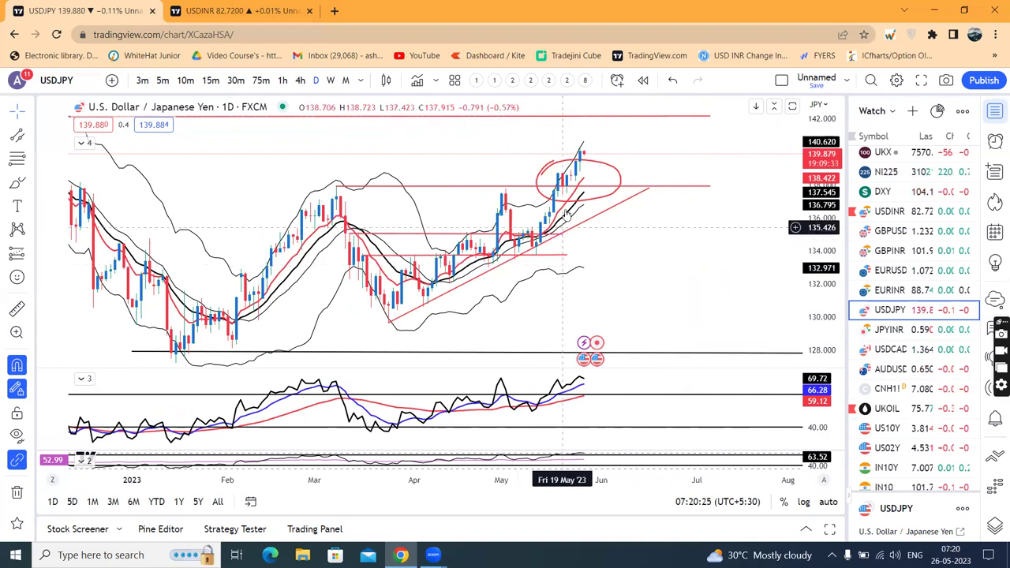
click(897, 330)
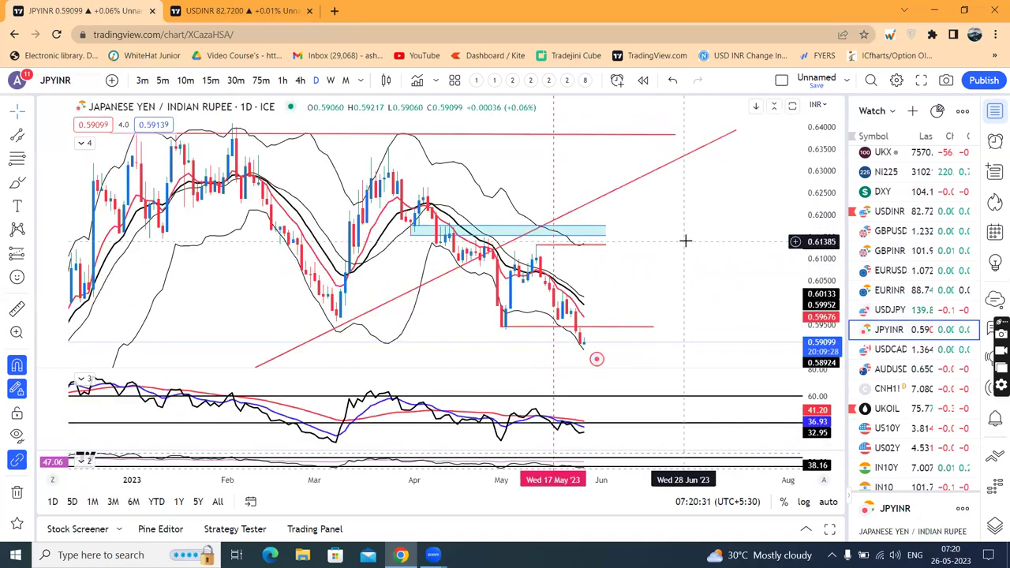
Look at the USDCAD chart, then load AUDUSD from further down the watchlist.
scroll(685, 239, up, 2)
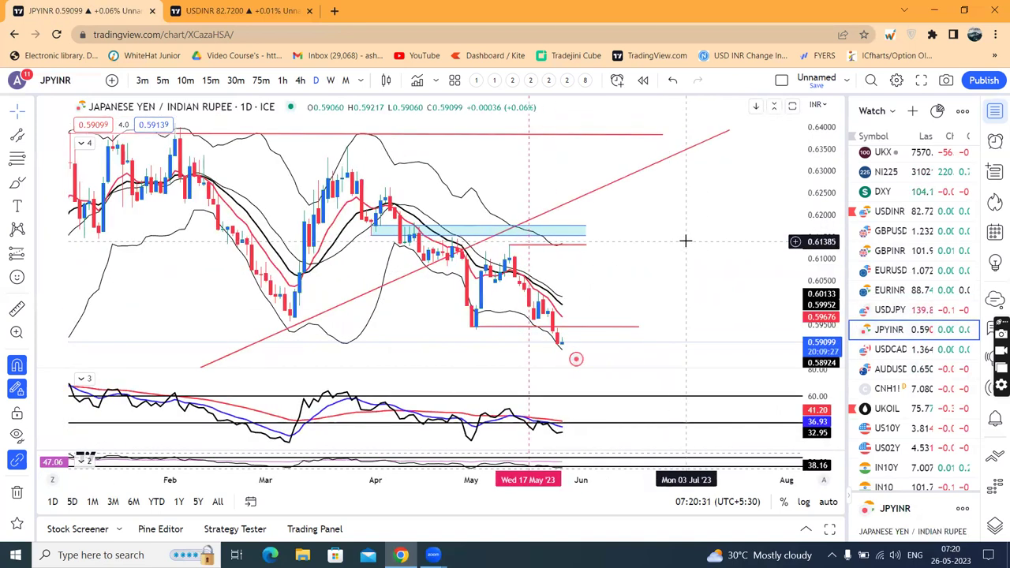
click(896, 350)
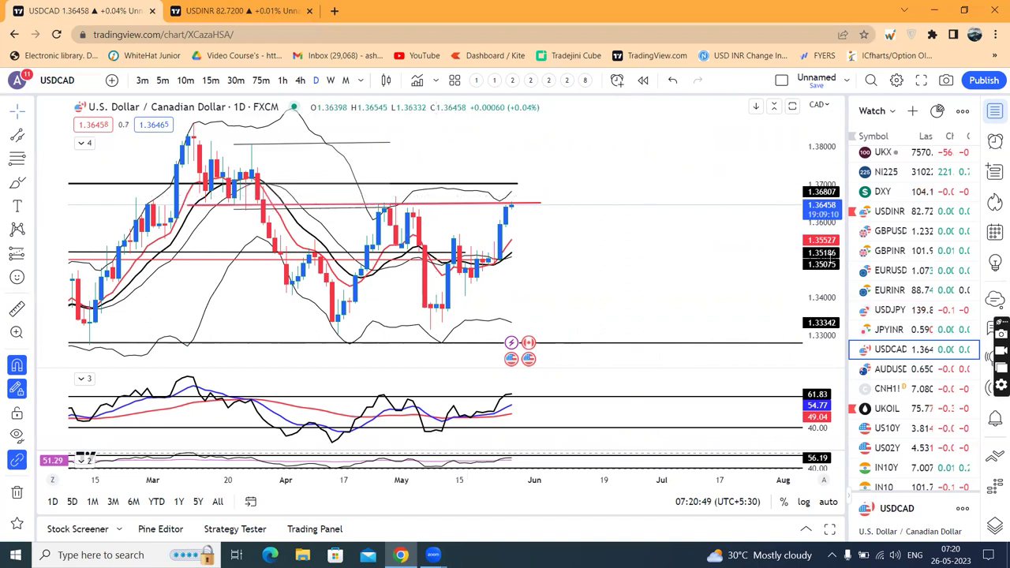
scroll(753, 248, down, 1)
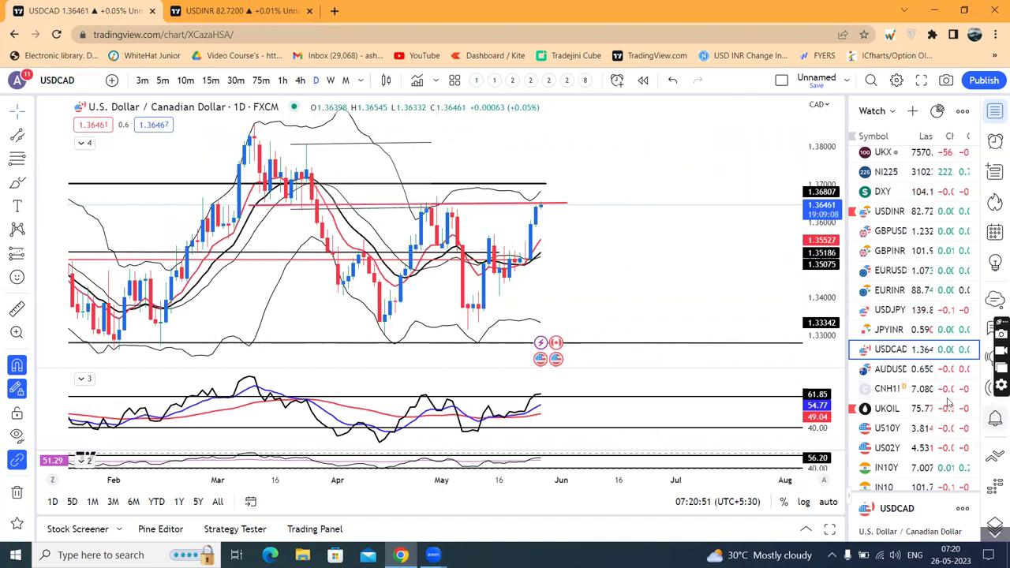
click(881, 370)
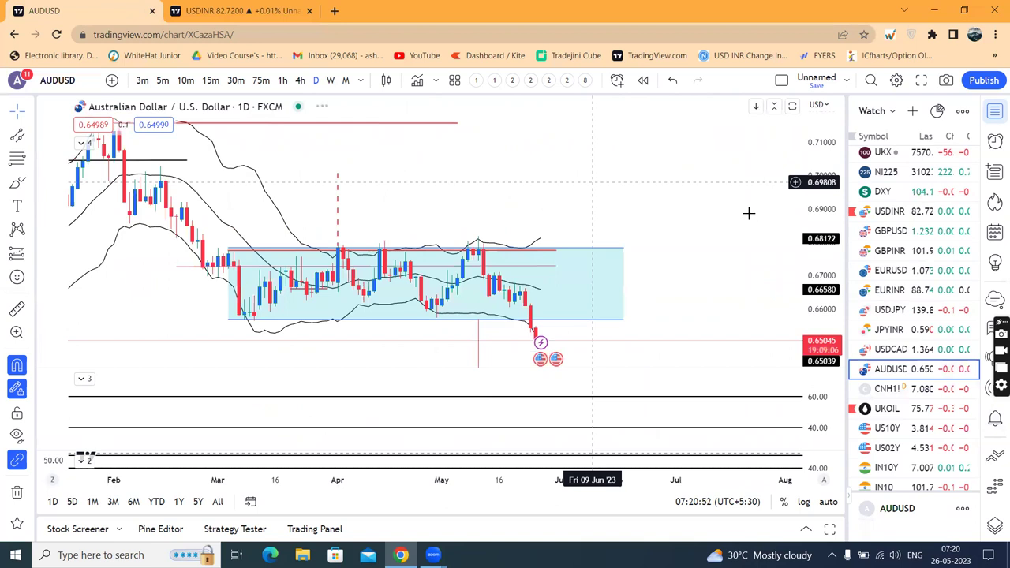
Pan and rescale AUDUSD to show 0.65045 below the 0.6593 range floor, then open CNH1!
drag(709, 255, 659, 228)
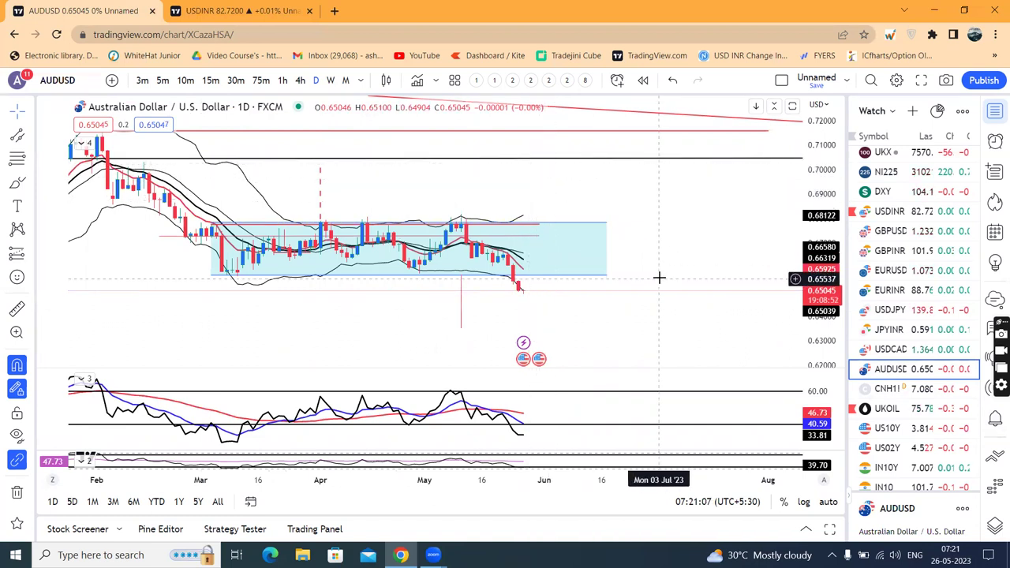
drag(658, 277, 638, 257)
scroll(820, 292, up, 2)
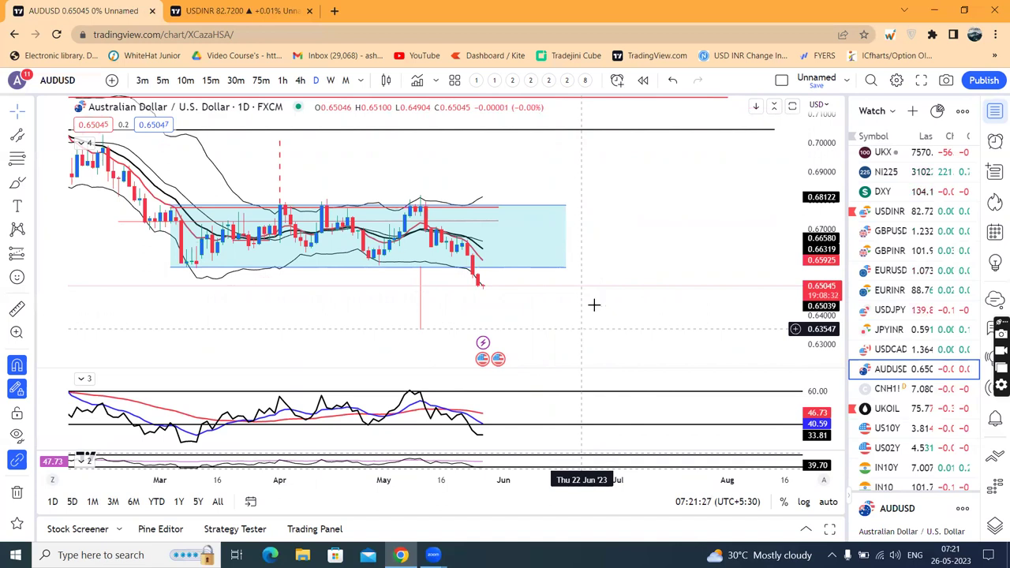
click(912, 391)
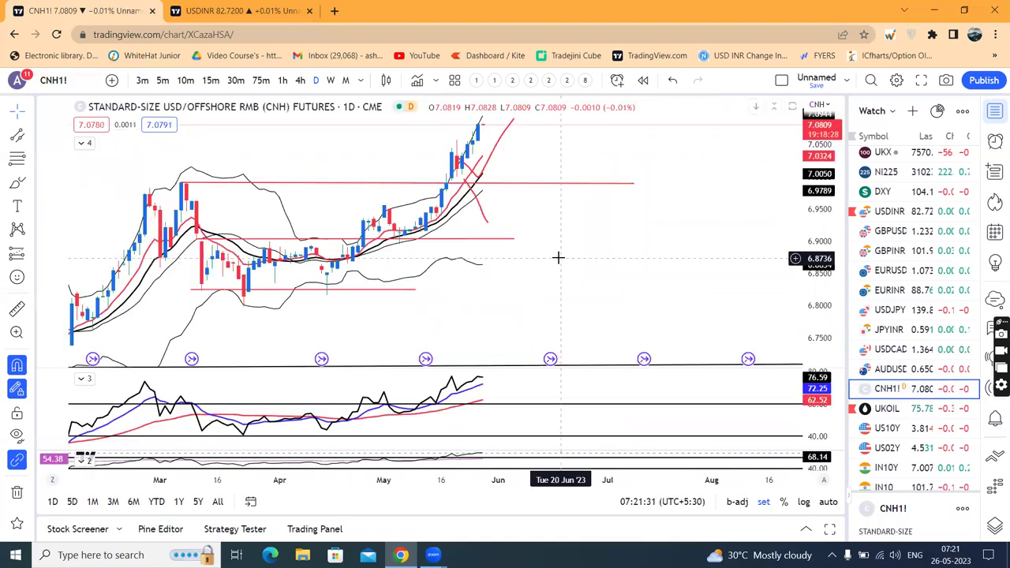
Pan CNH1! back to February 2023 bars and select the red 7.22 level and trend line.
drag(644, 257, 724, 300)
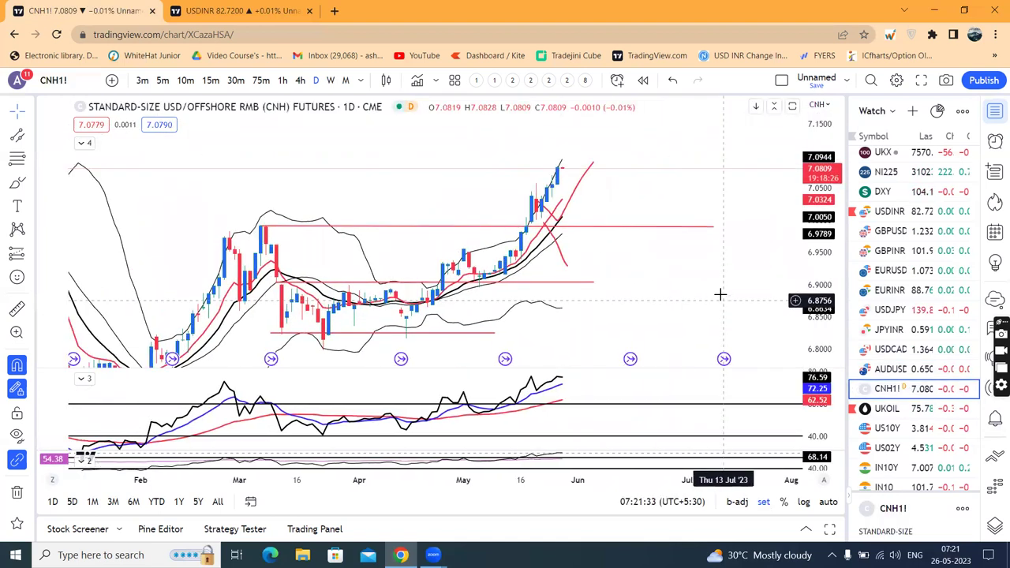
drag(674, 302, 674, 301)
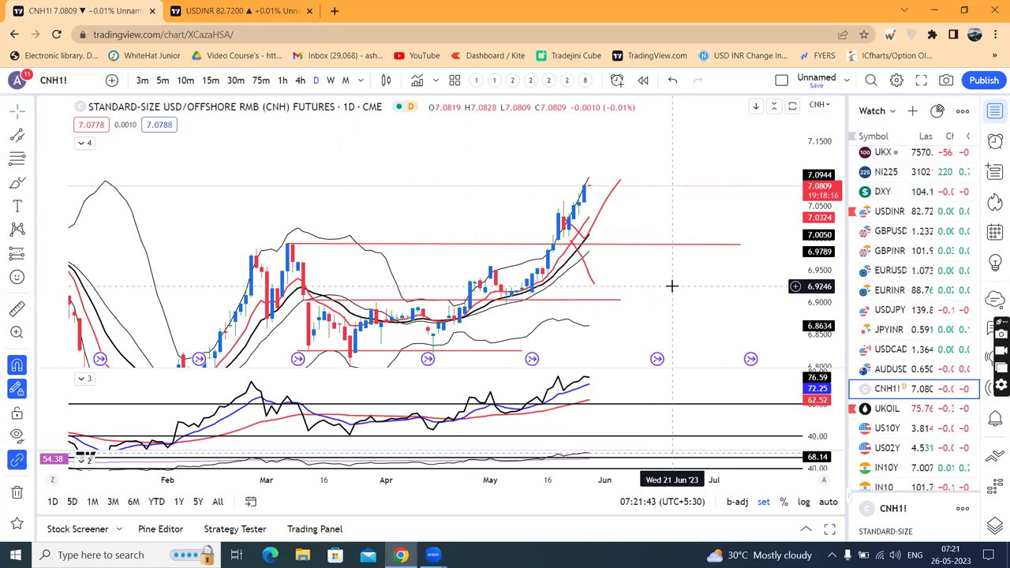
scroll(671, 278, down, 2)
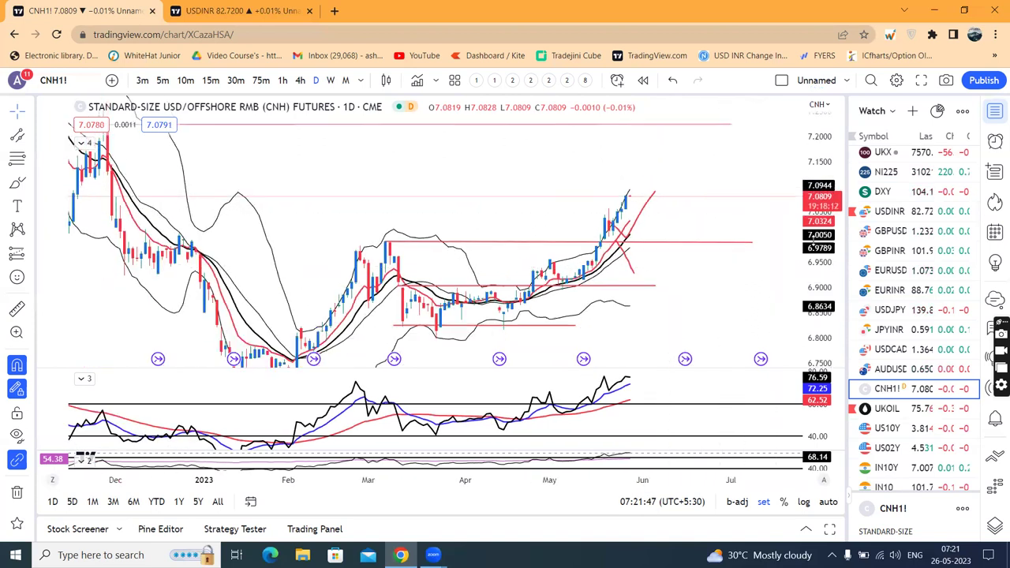
click(723, 143)
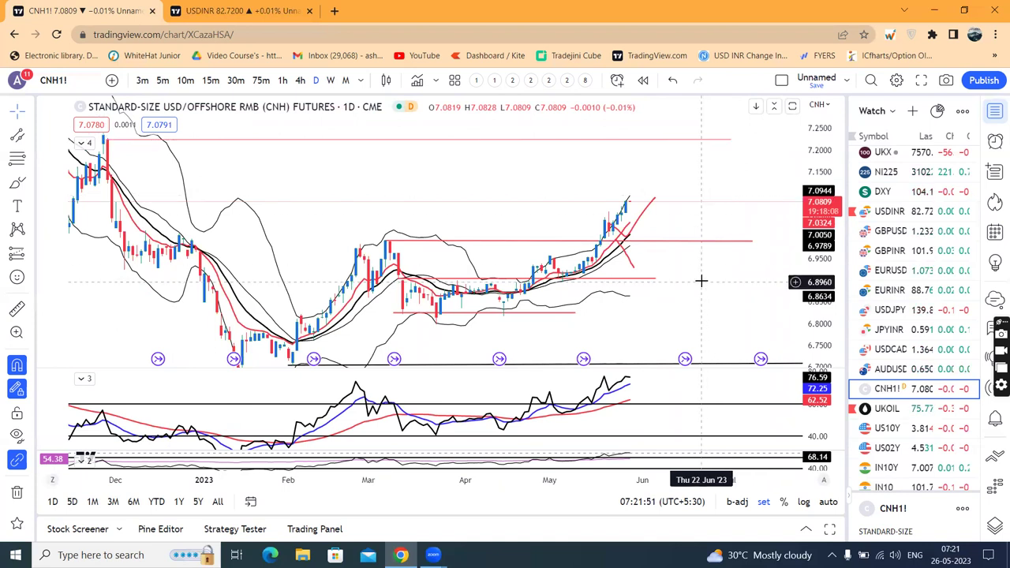
scroll(702, 279, up, 2)
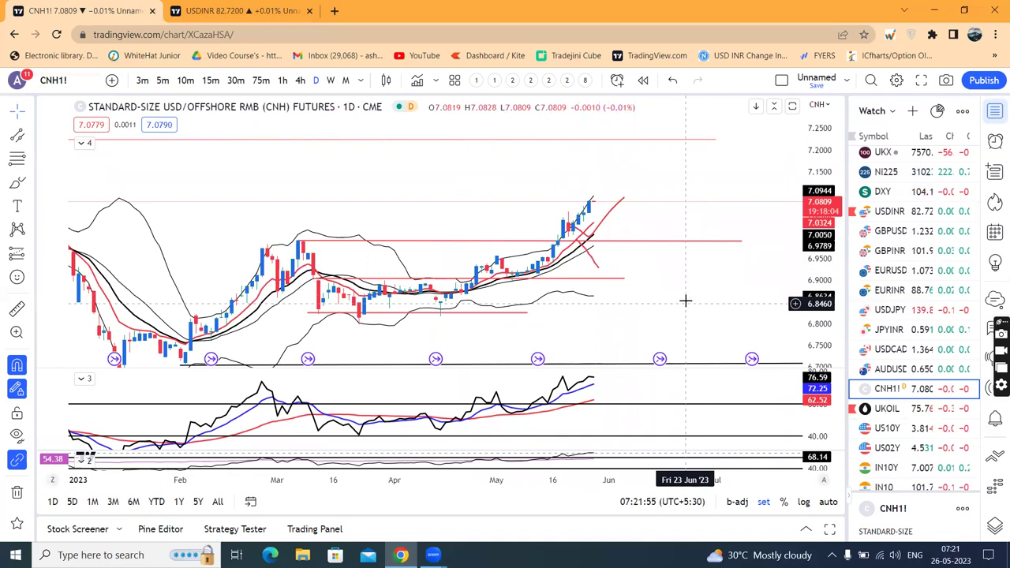
click(592, 254)
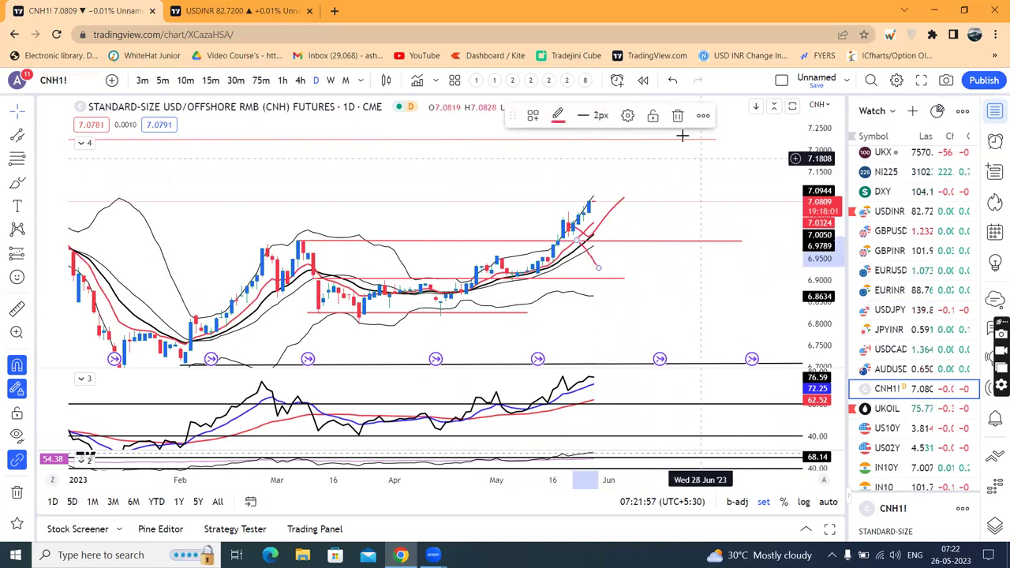
Open the Brent crude (UKOIL) chart and select its 79.15 horizontal line.
click(887, 407)
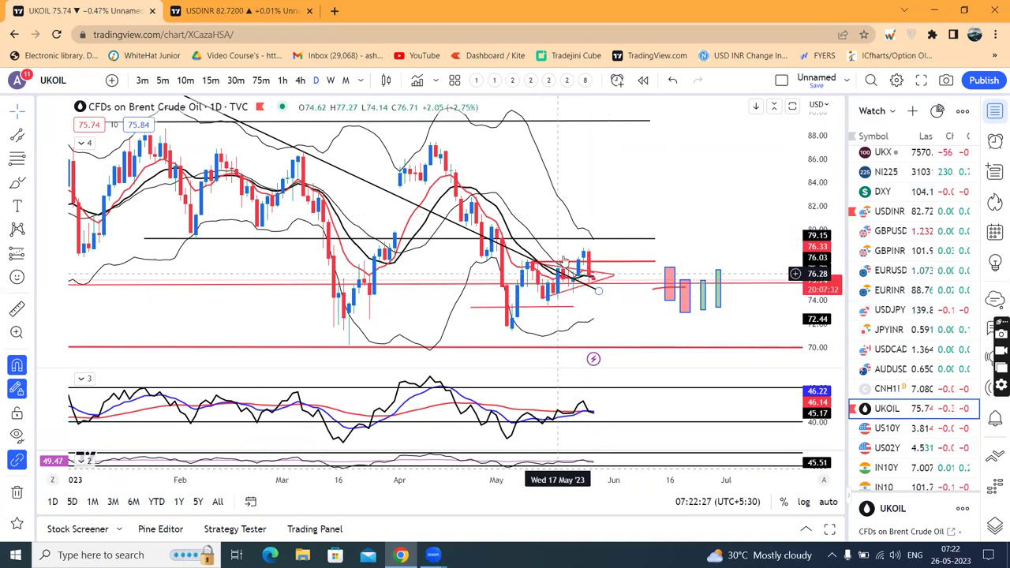
click(558, 238)
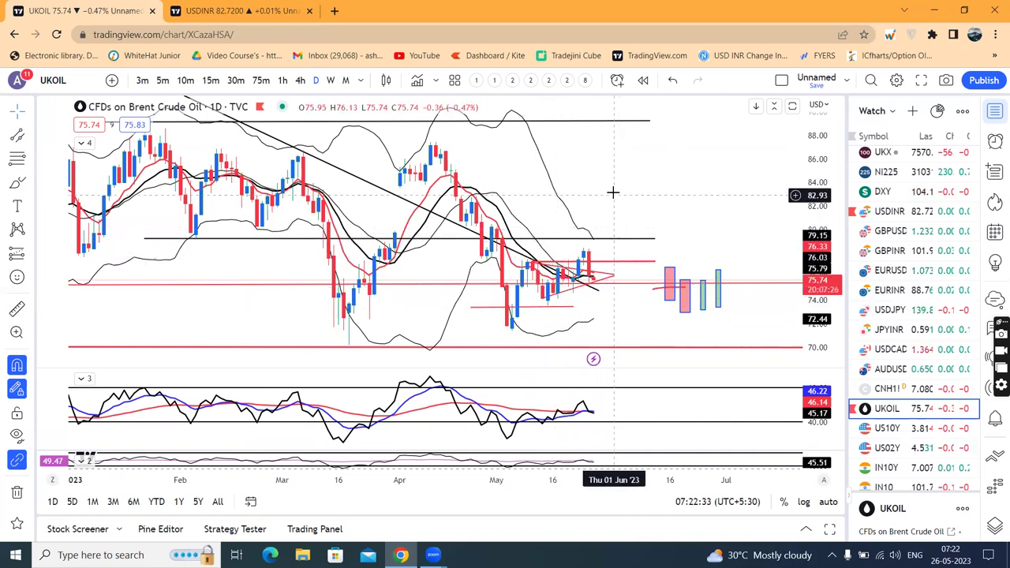
drag(812, 246, 812, 238)
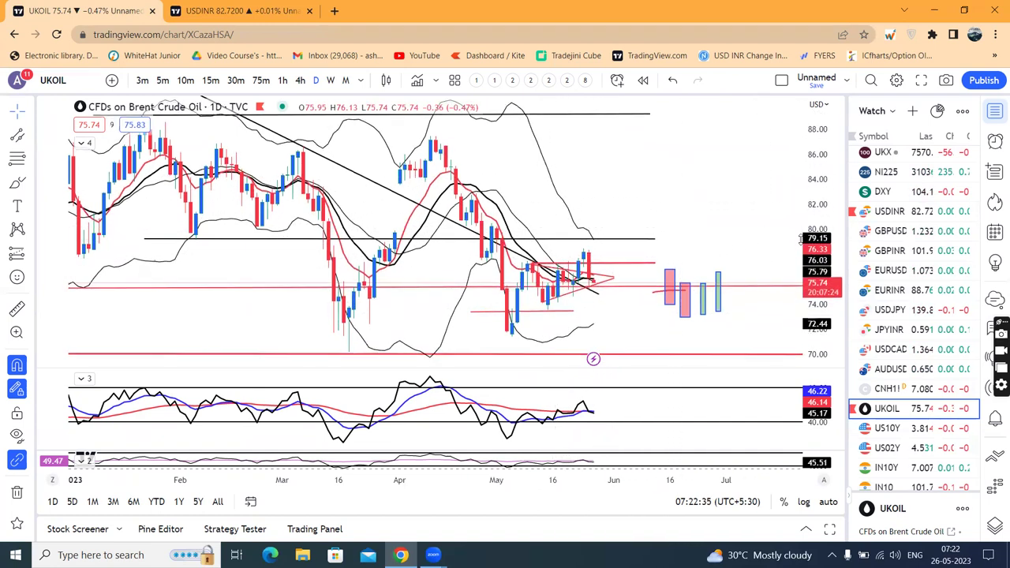
drag(752, 237, 750, 221)
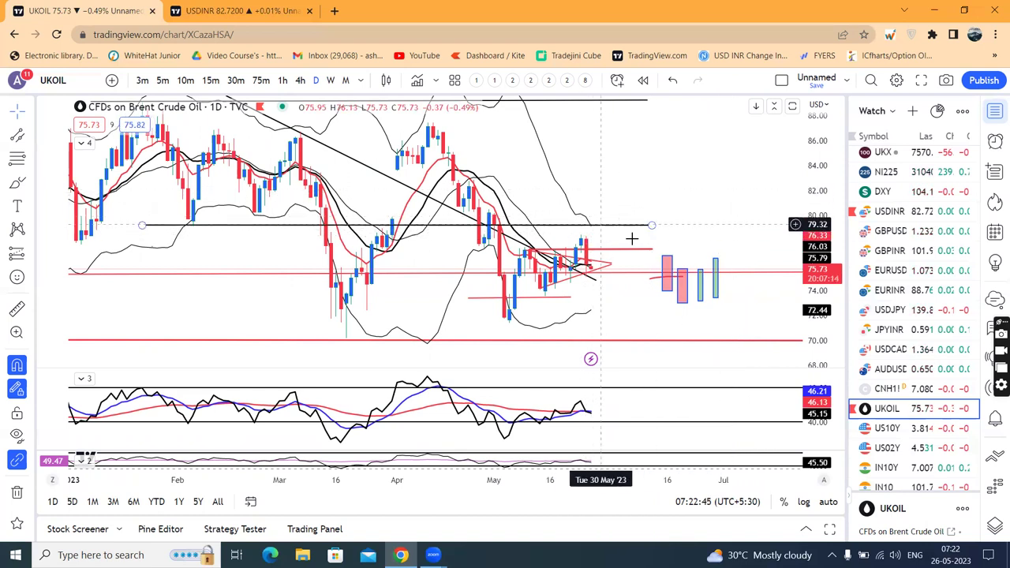
Reshape the Brent triangle pattern by moving one corner, then open the US10Y chart.
click(567, 286)
mouse_move(566, 282)
mouse_down()
mouse_move(623, 272)
mouse_move(627, 257)
mouse_up()
click(743, 178)
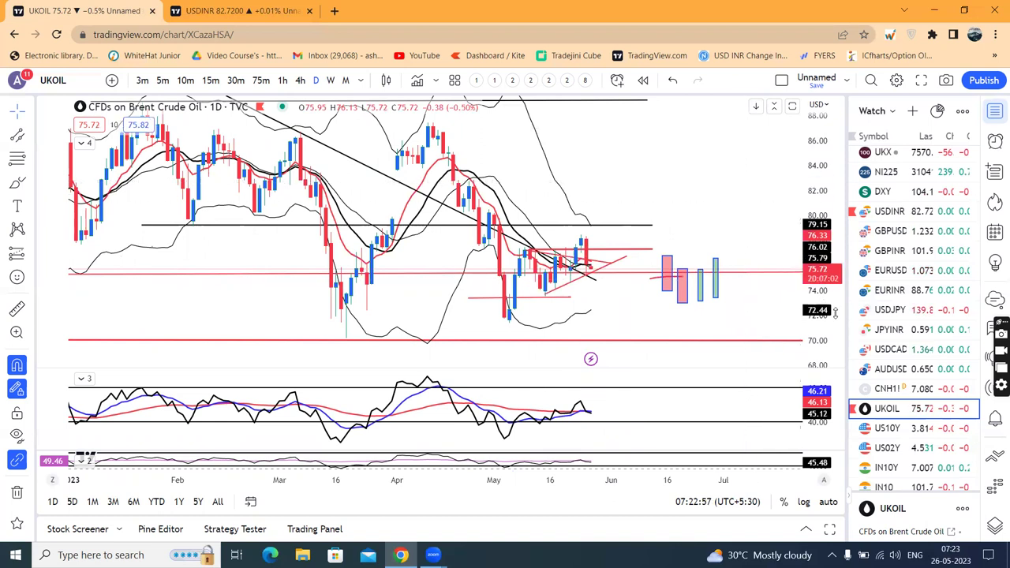
click(900, 426)
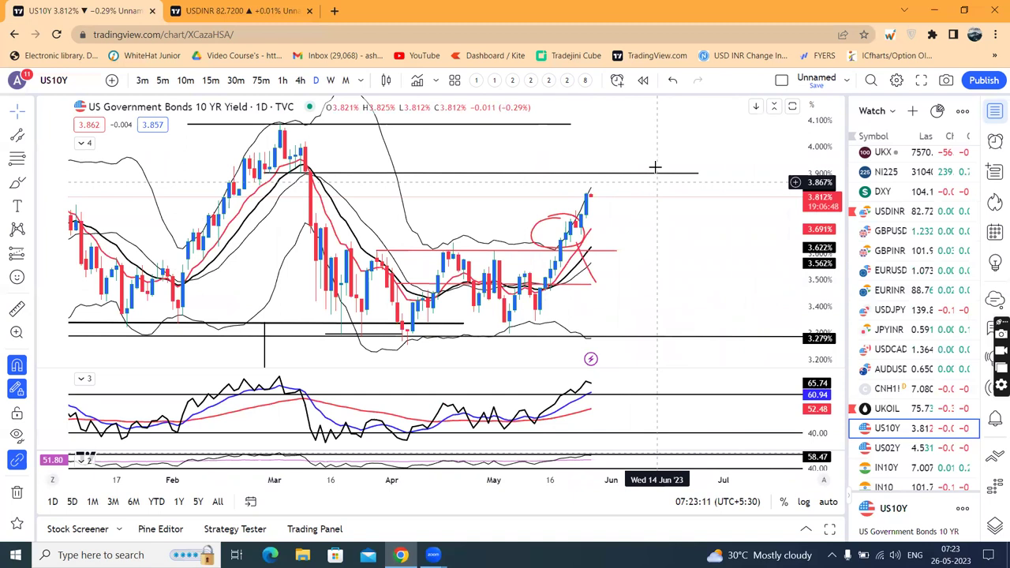
Draw a trend-line level from the March yield peak at about 3.996%.
click(32, 135)
click(79, 135)
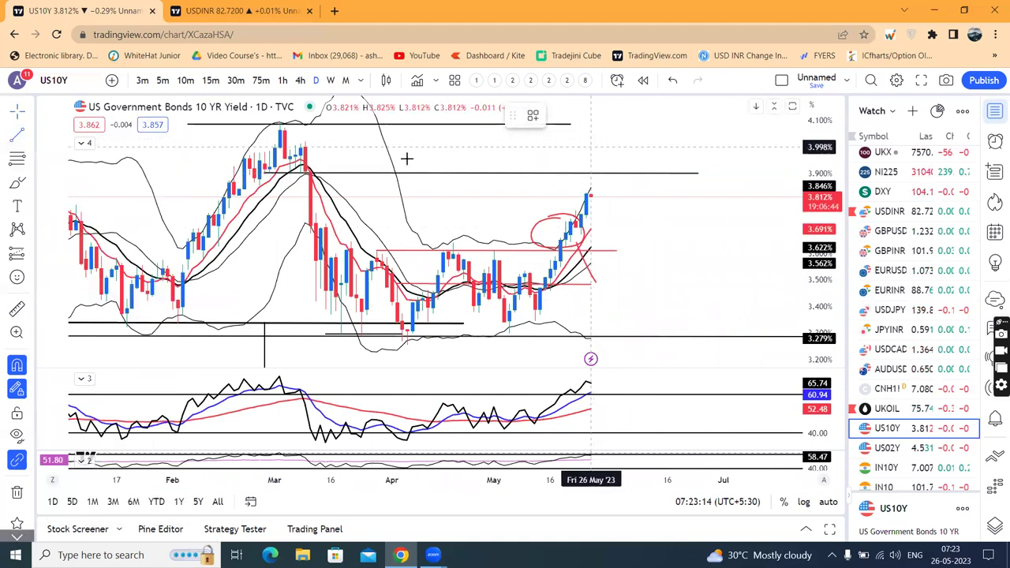
click(300, 149)
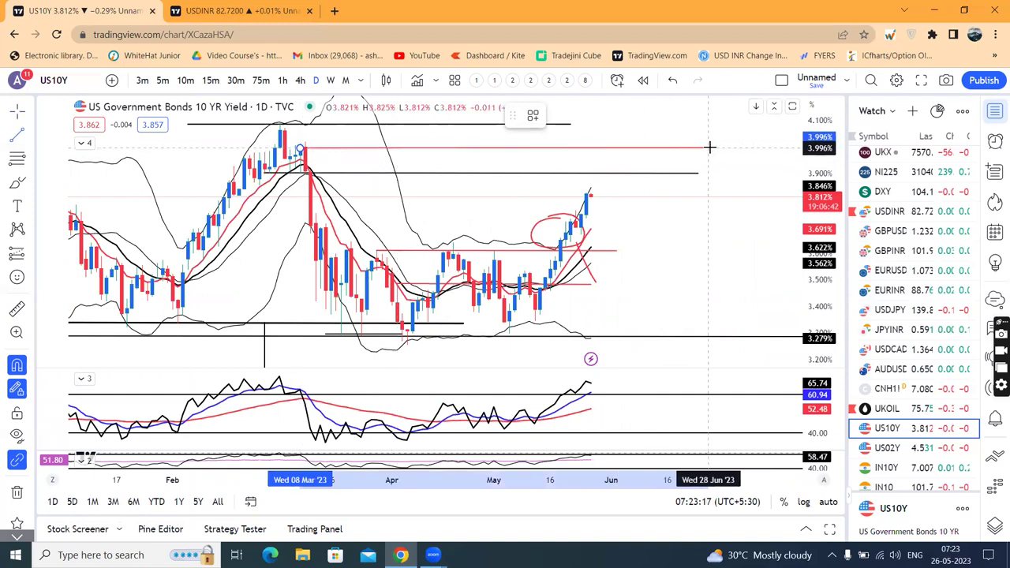
click(709, 148)
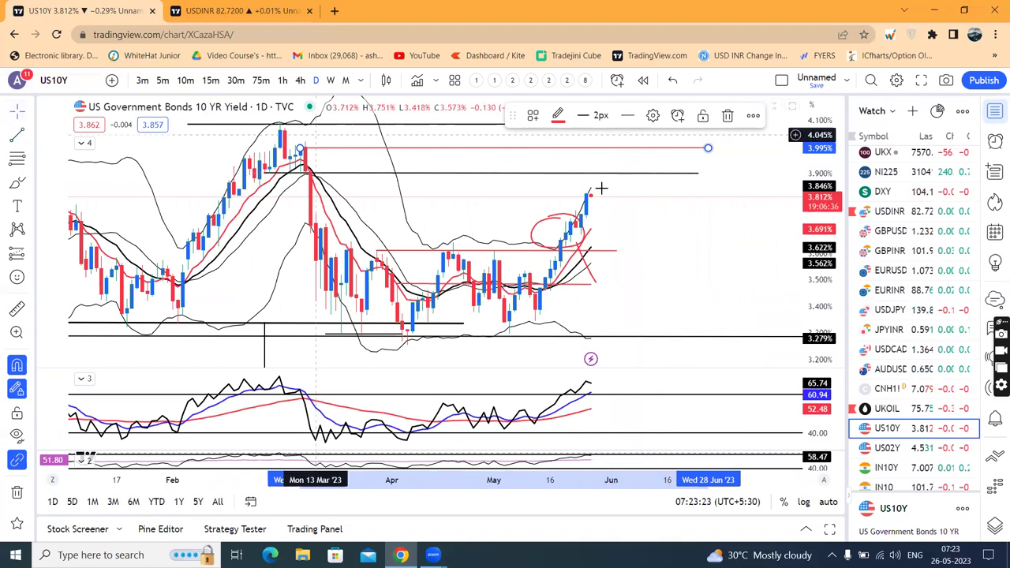
Deselect the new level and switch to the US02Y yield chart.
click(623, 227)
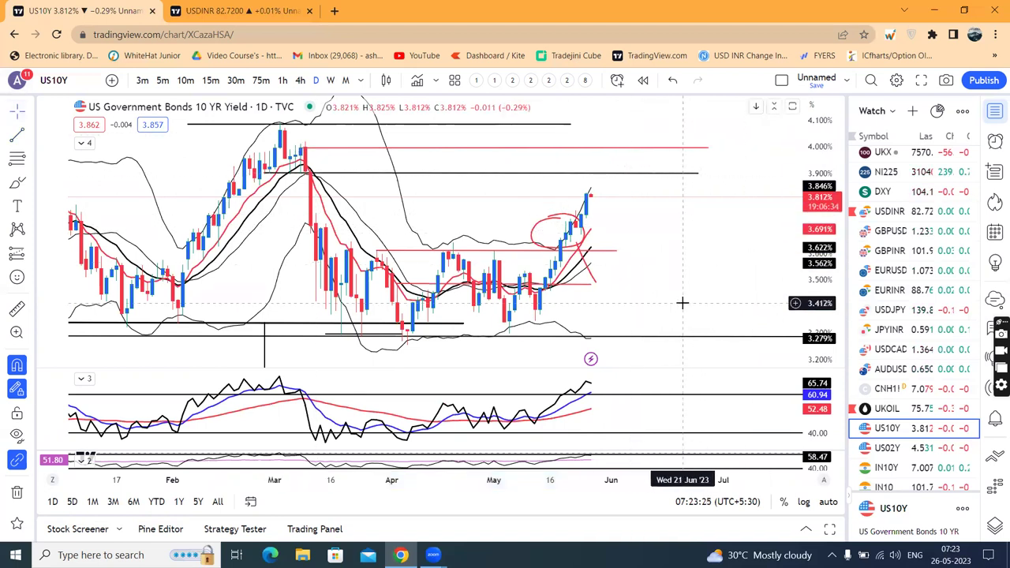
scroll(678, 301, down, 2)
click(891, 448)
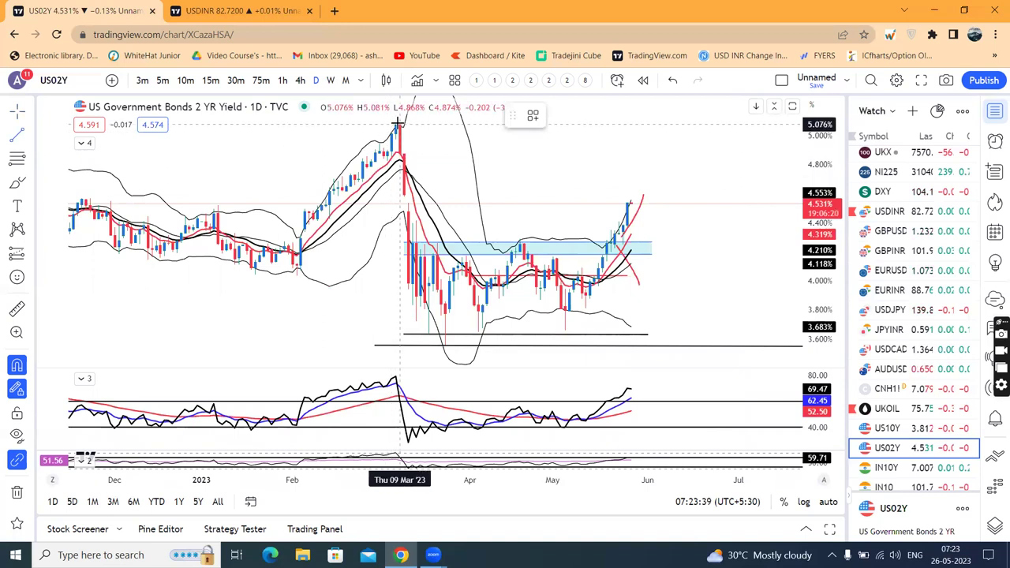
Draw US02Y levels at about 5.082% and 4.598% from the March high, then widen the watchlist.
click(400, 124)
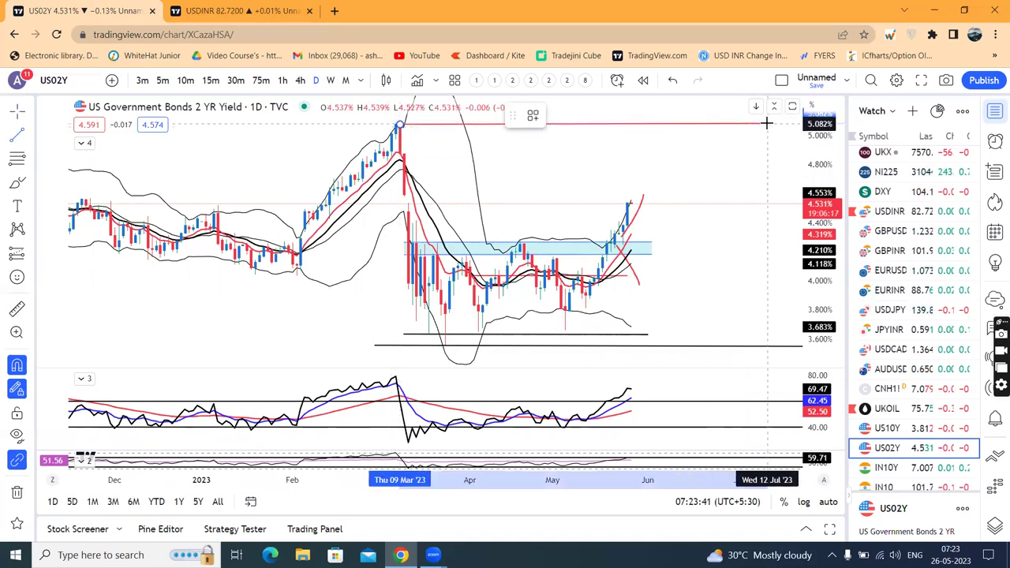
click(767, 124)
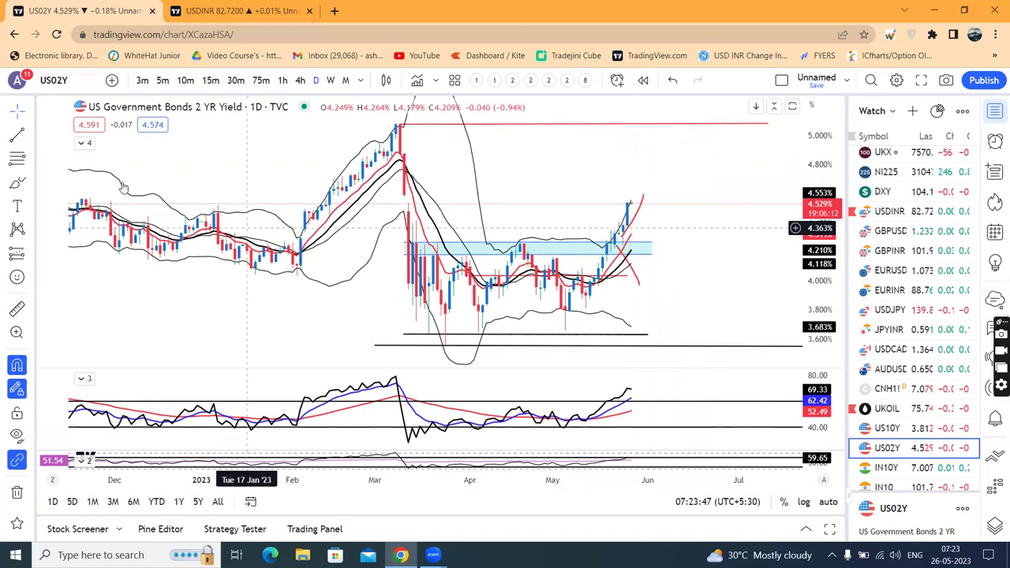
click(403, 194)
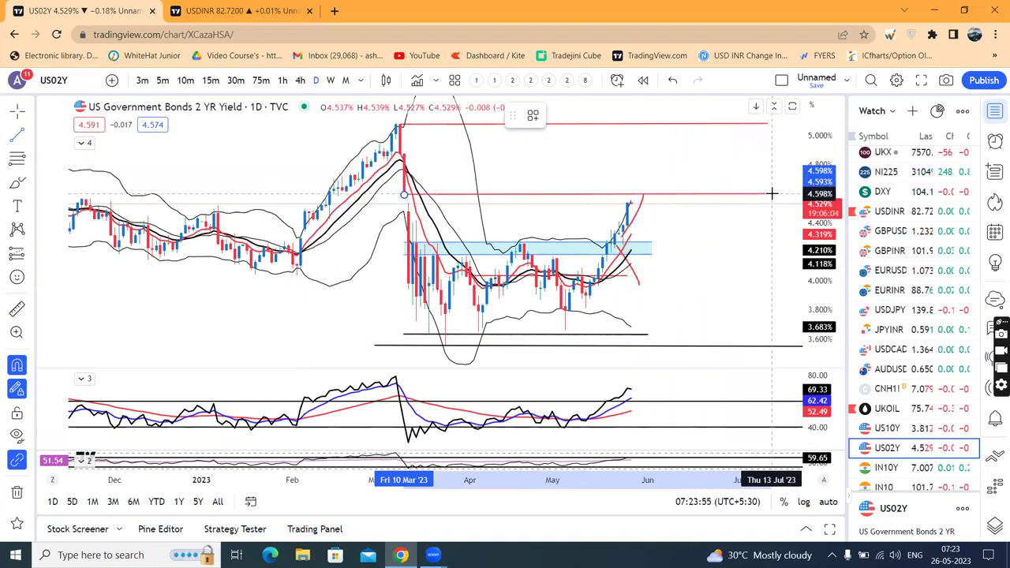
click(772, 194)
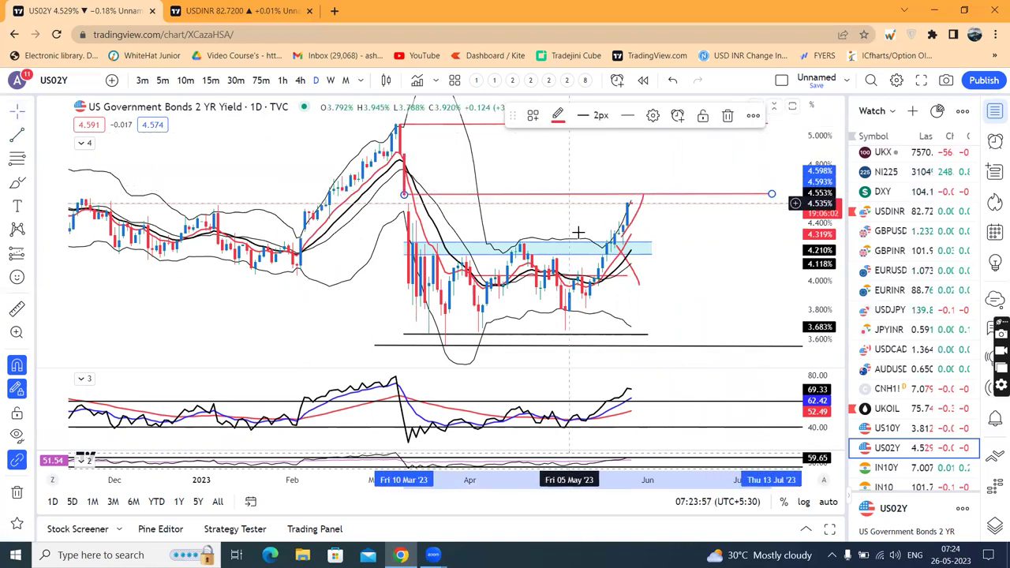
click(676, 265)
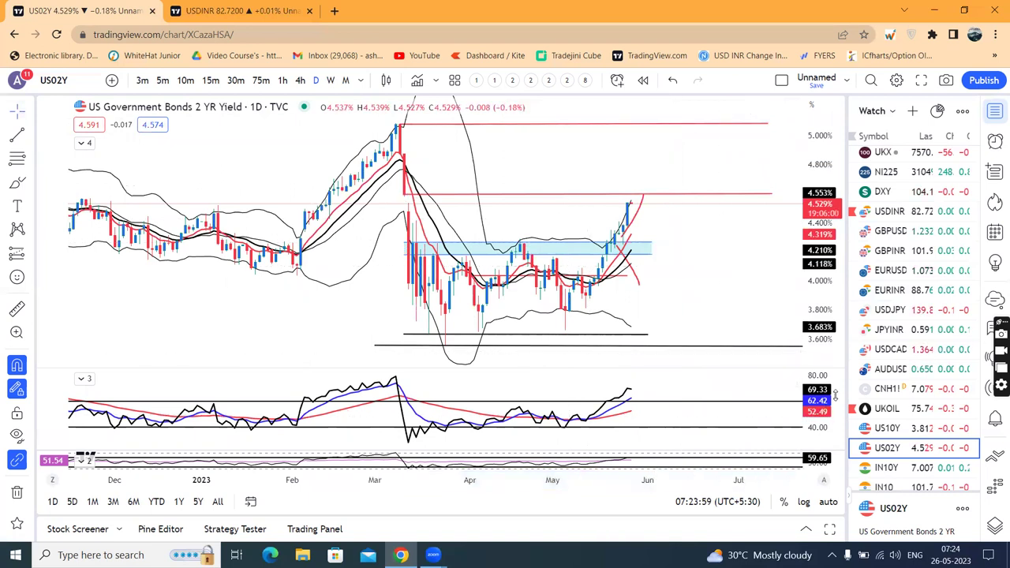
drag(839, 389, 818, 387)
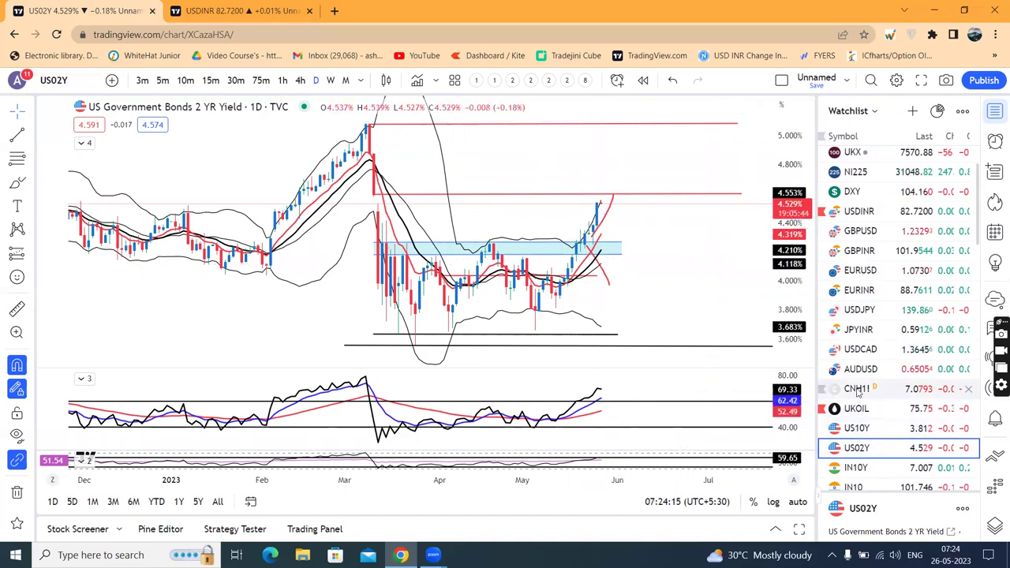
Open the DXY daily chart, then pan it and stretch its price scale.
click(864, 197)
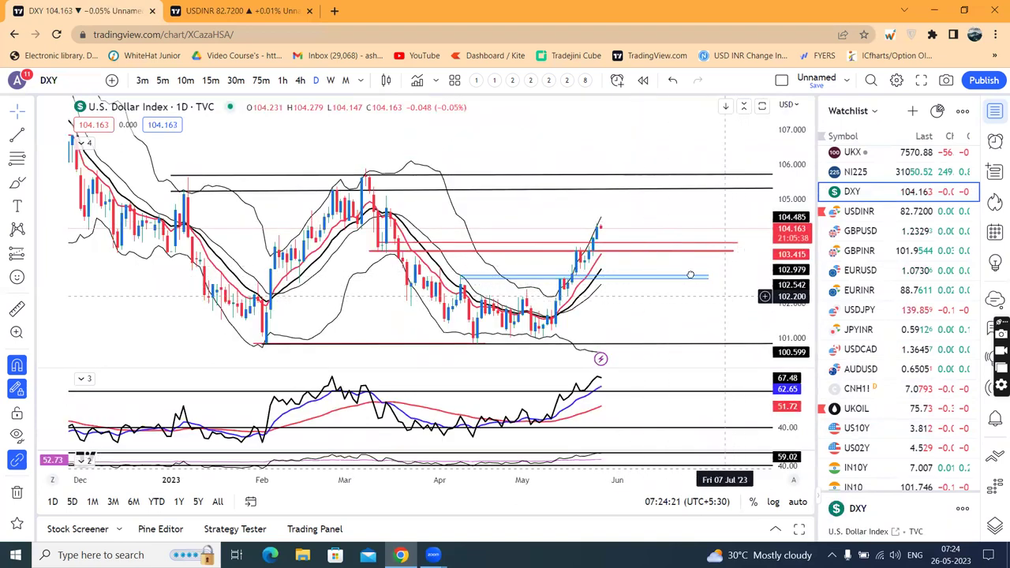
scroll(706, 274, right, 1)
drag(787, 289, 788, 261)
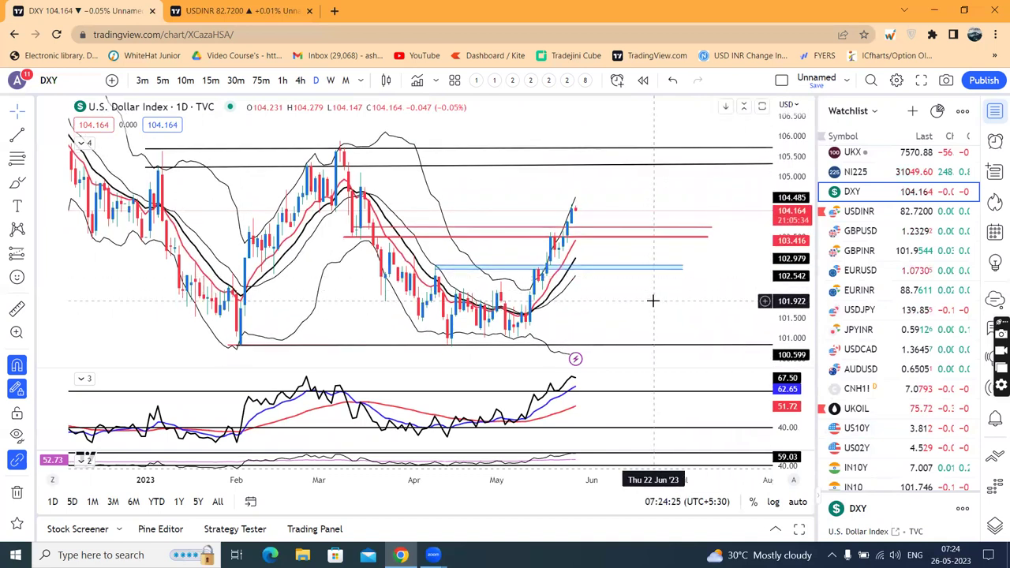
scroll(652, 300, up, 1)
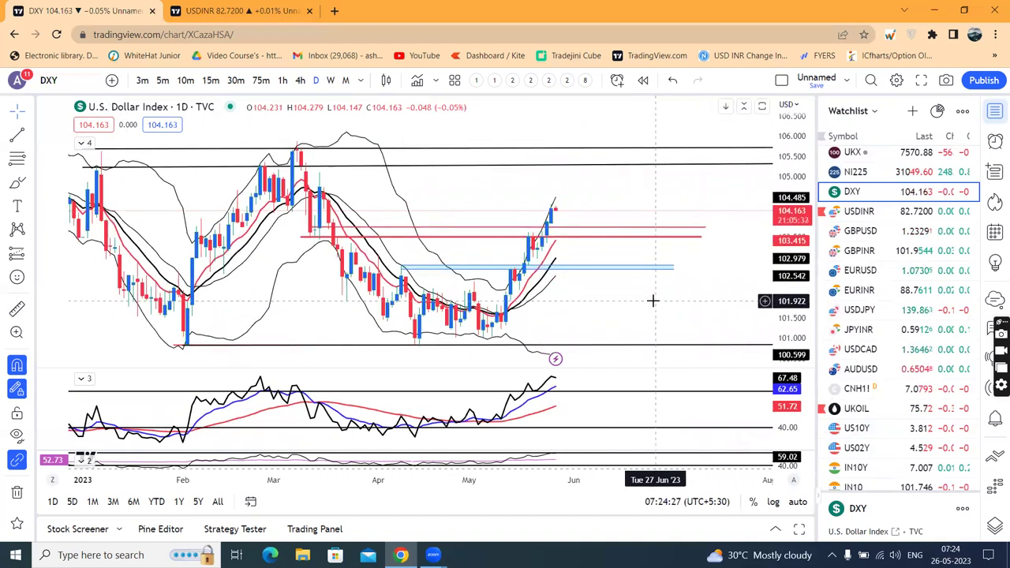